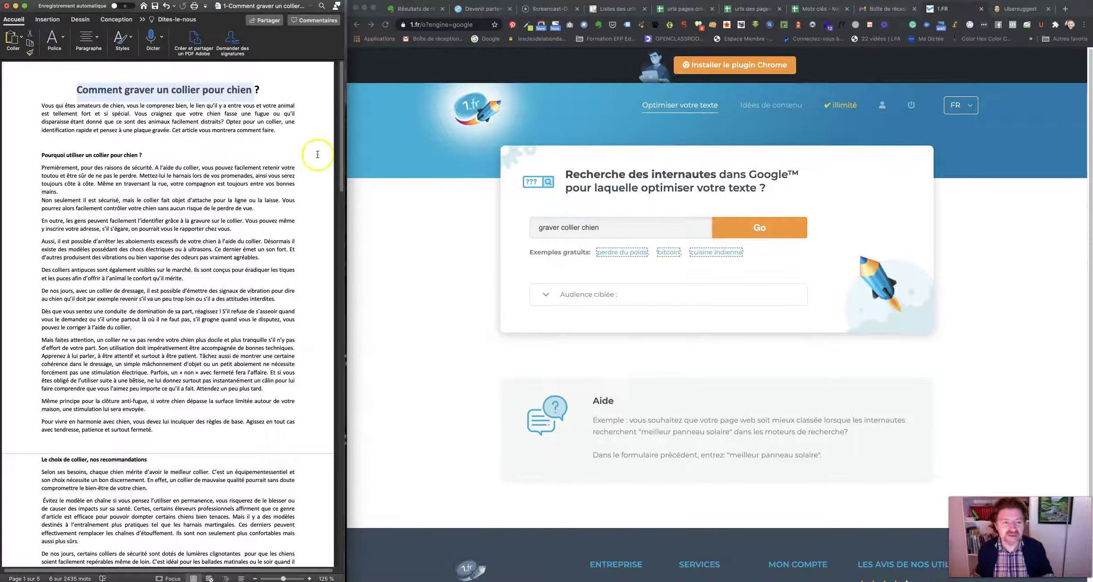
Step: Submit "graver collier chien" as the Google search phrase in 1.fr and choose to load an existing text
left_click(192, 148)
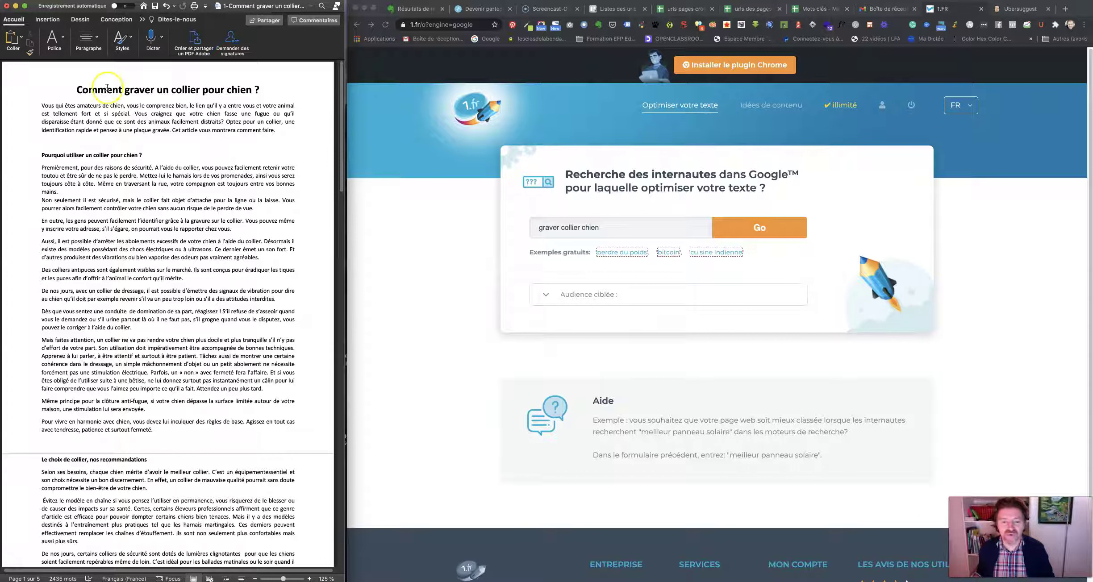
left_click(440, 206)
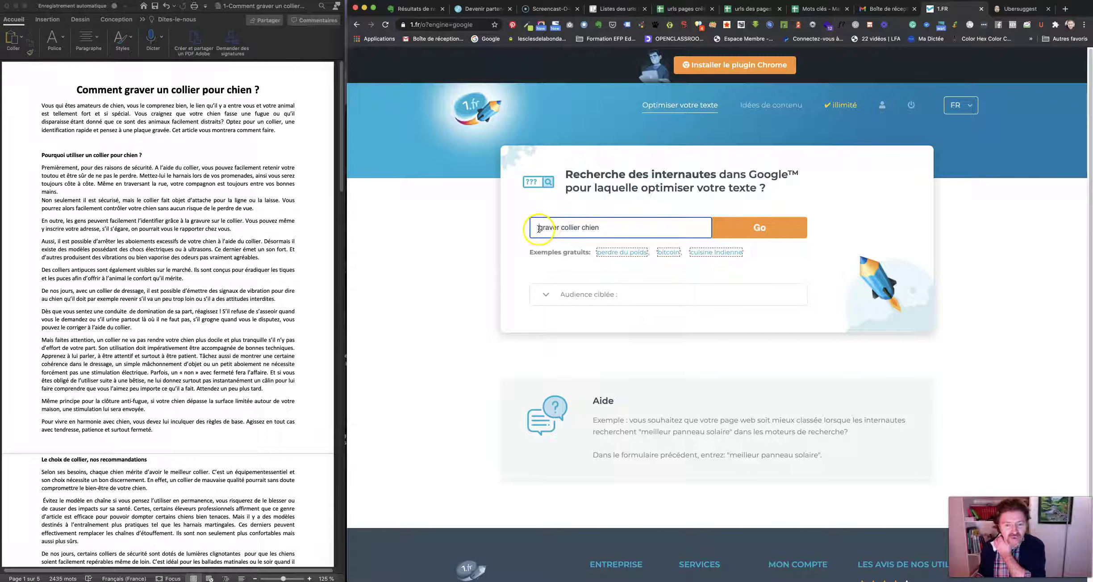
left_click_drag(539, 229, 607, 227)
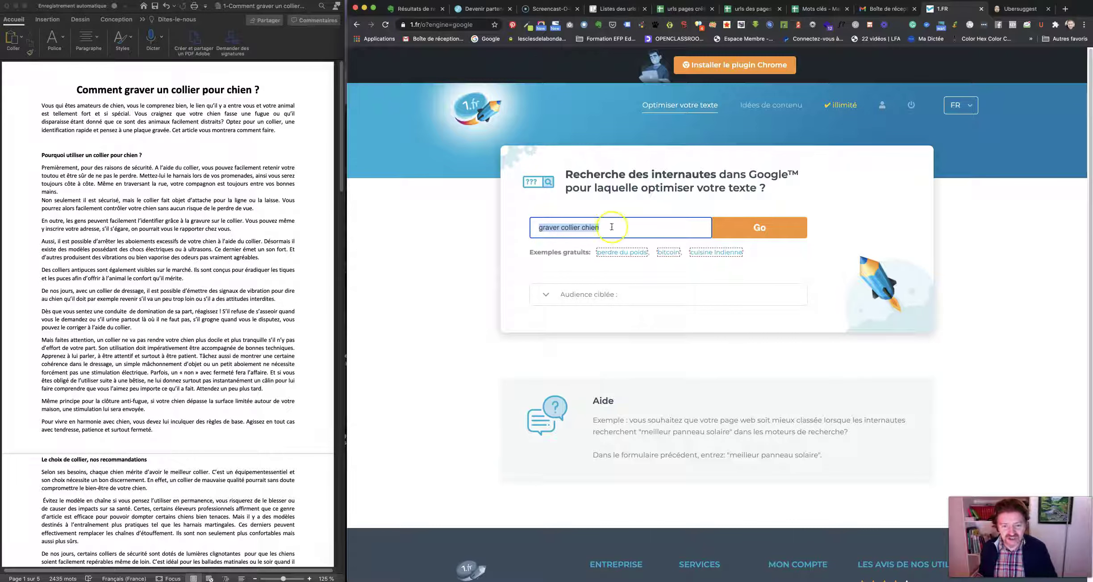
left_click(750, 228)
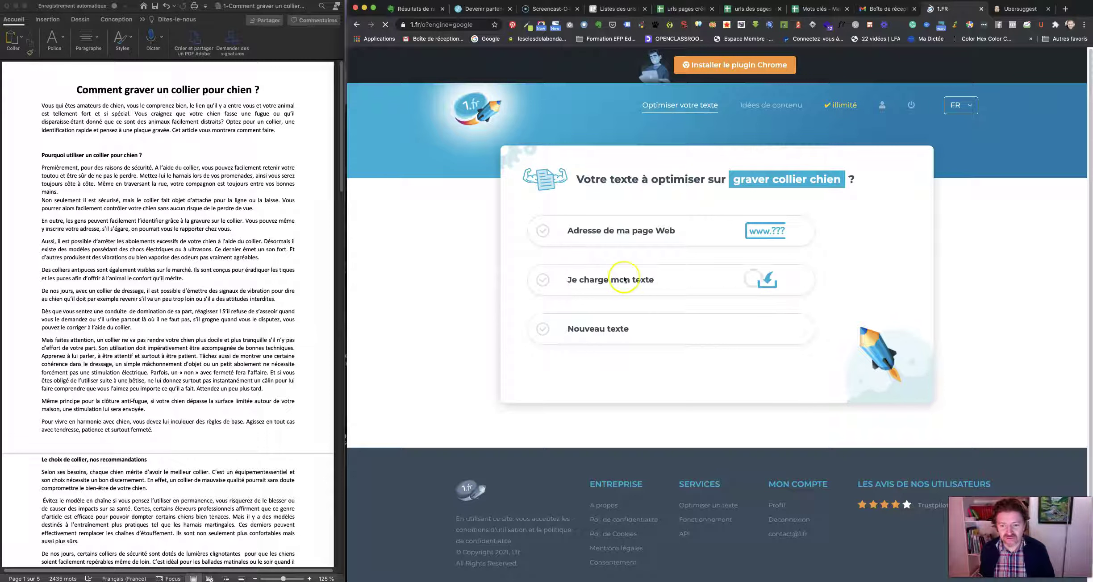
left_click(582, 230)
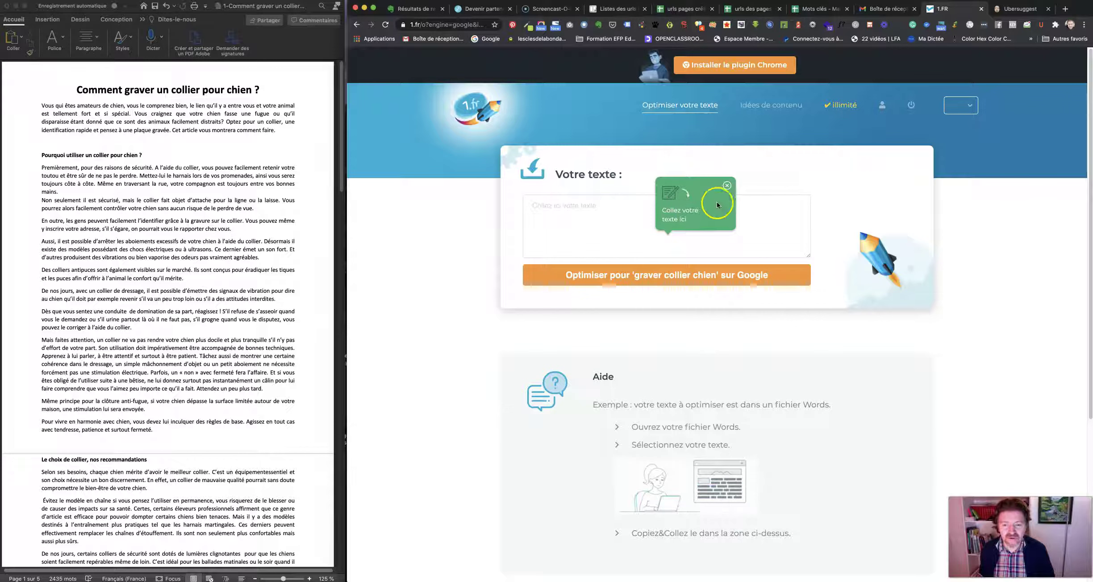
Step: Copy the entire Word article and paste it into the text field in 1.fr, removing the trailing blank line
left_click(140, 216)
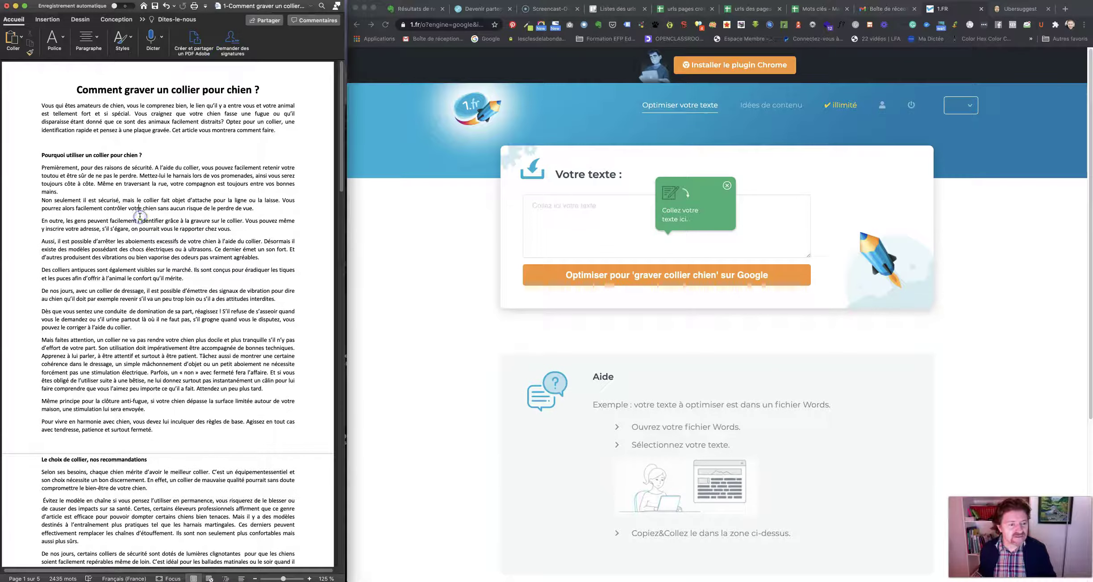
key("super+a")
key("super+c")
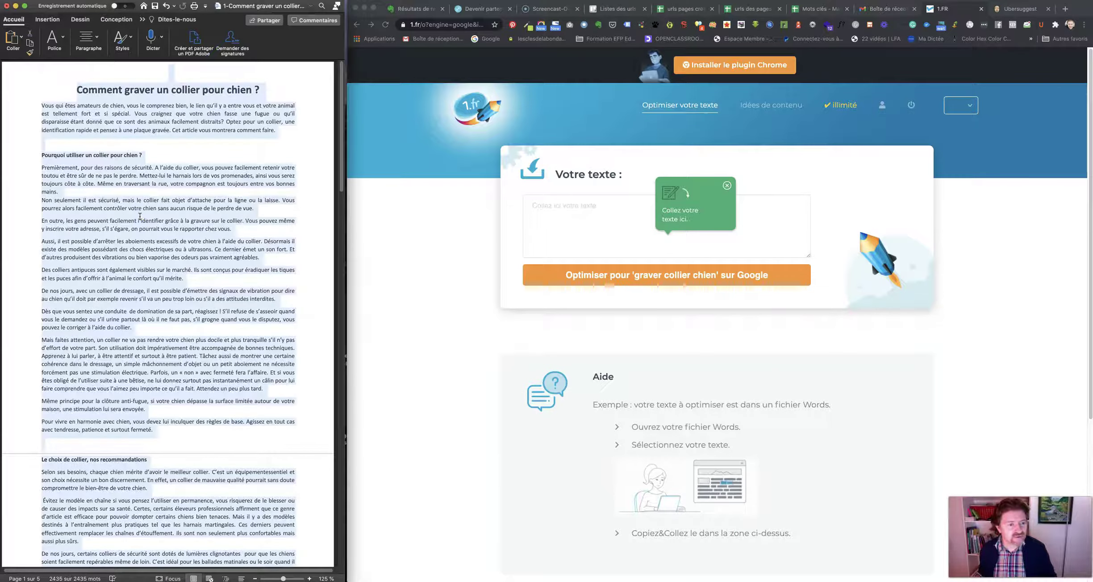
left_click(562, 221)
key("super+v")
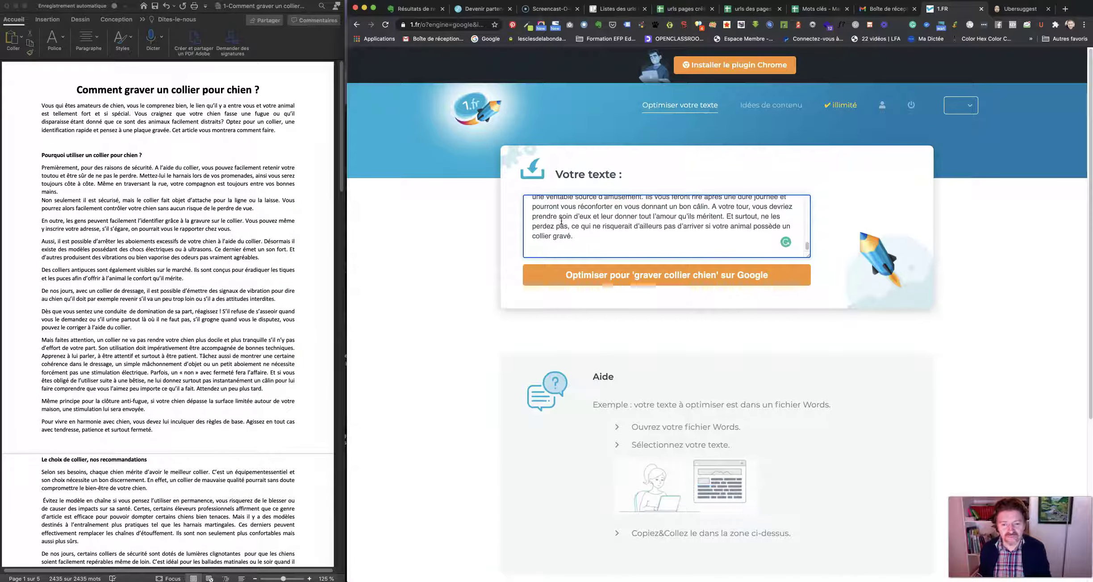
key("BackSpace")
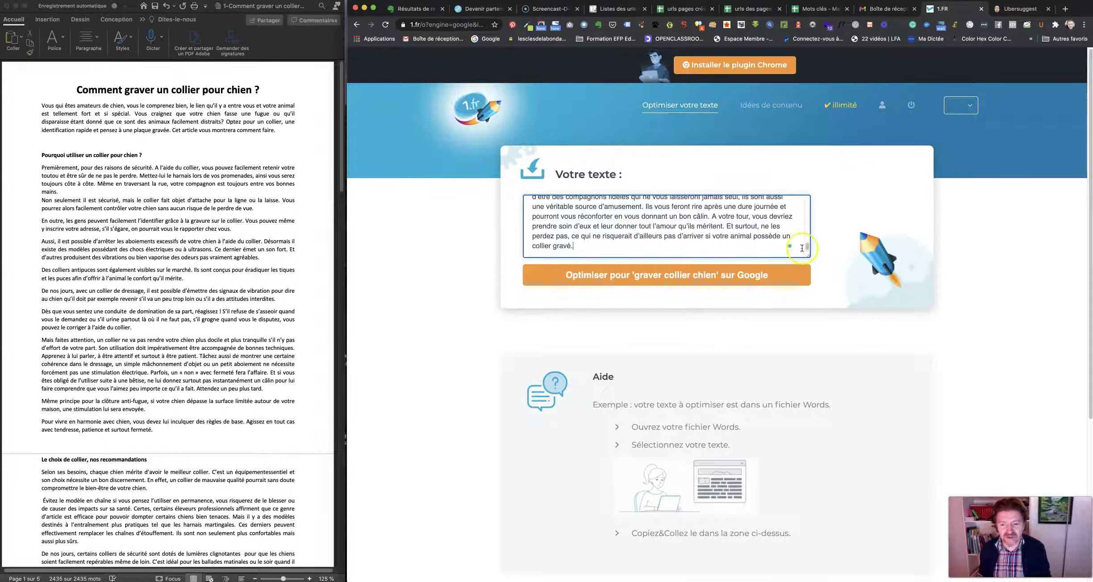
Step: Enlarge the text field and run the optimisation of the pasted text for "graver collier chien"
left_click_drag(808, 255, 804, 280)
scroll(857, 359, "down", 2)
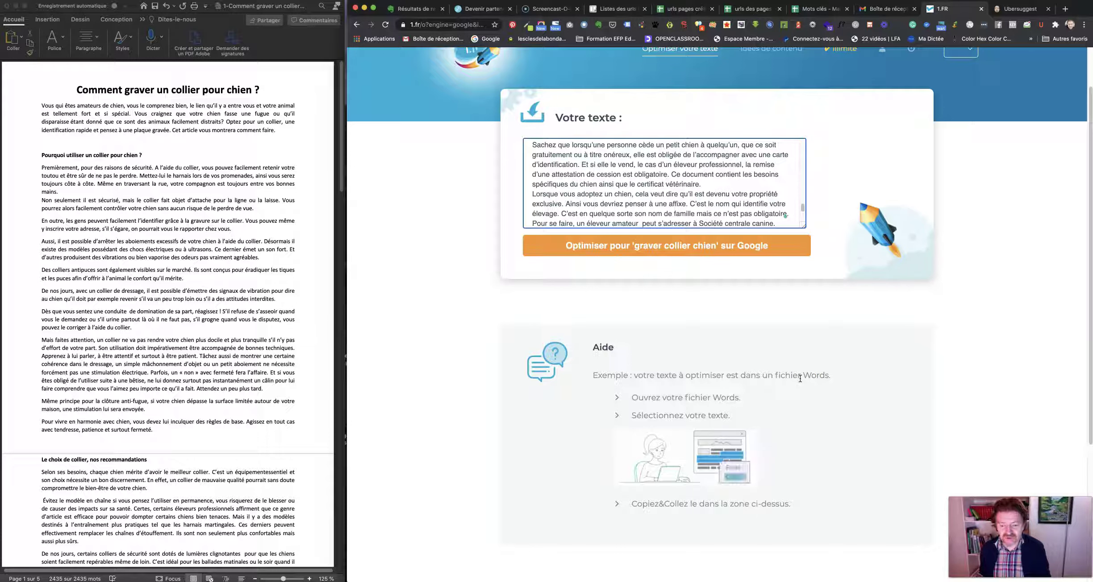
scroll(800, 378, "up", 2)
left_click(661, 305)
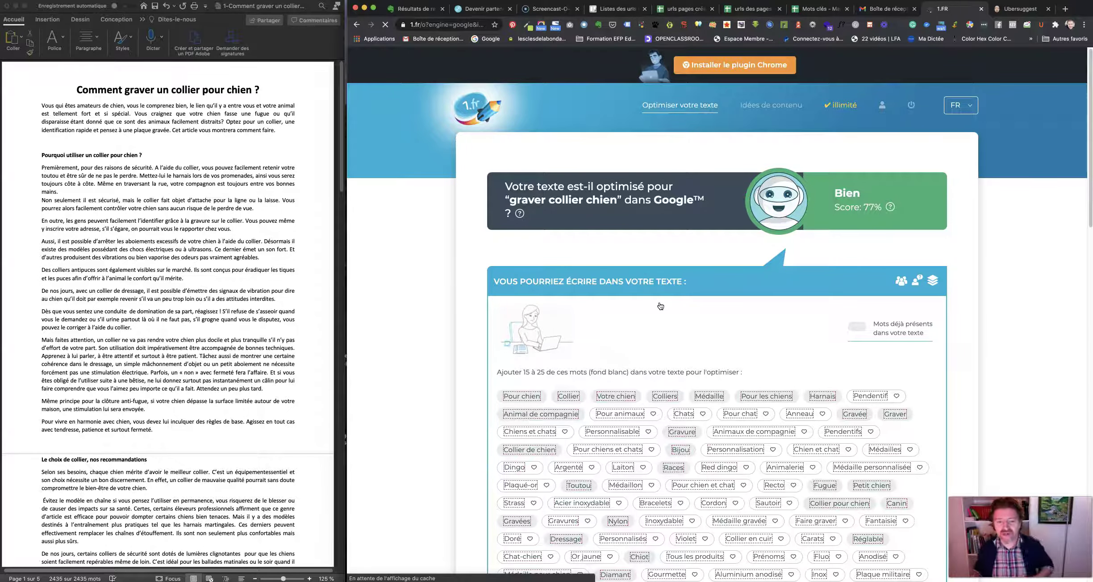
Step: Review the optimisation report's score, suggested words and advice for the article
scroll(491, 300, "down", 1)
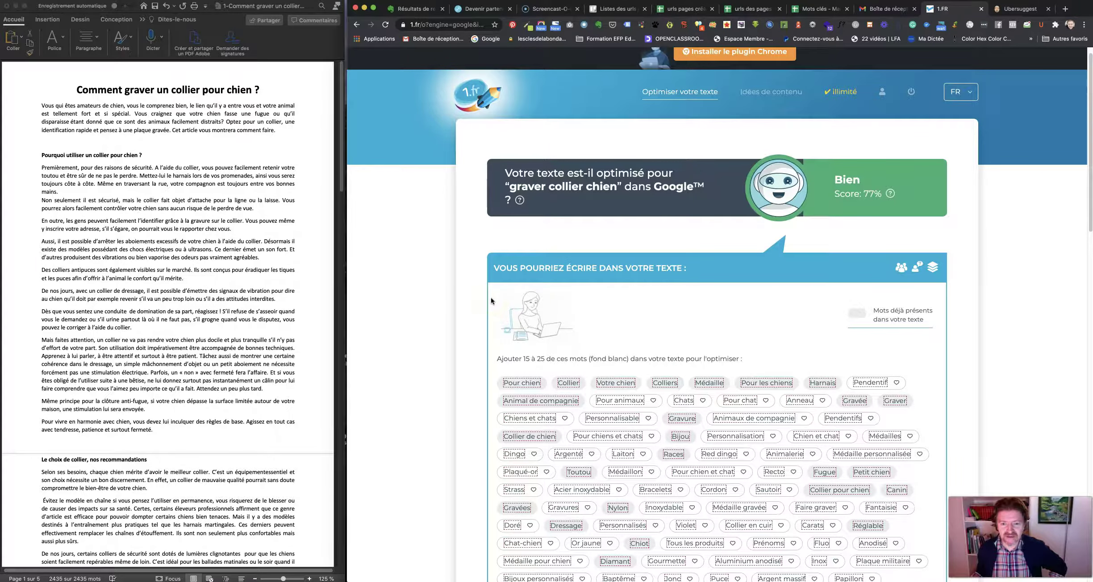
scroll(492, 298, "down", 15)
scroll(491, 298, "down", 6)
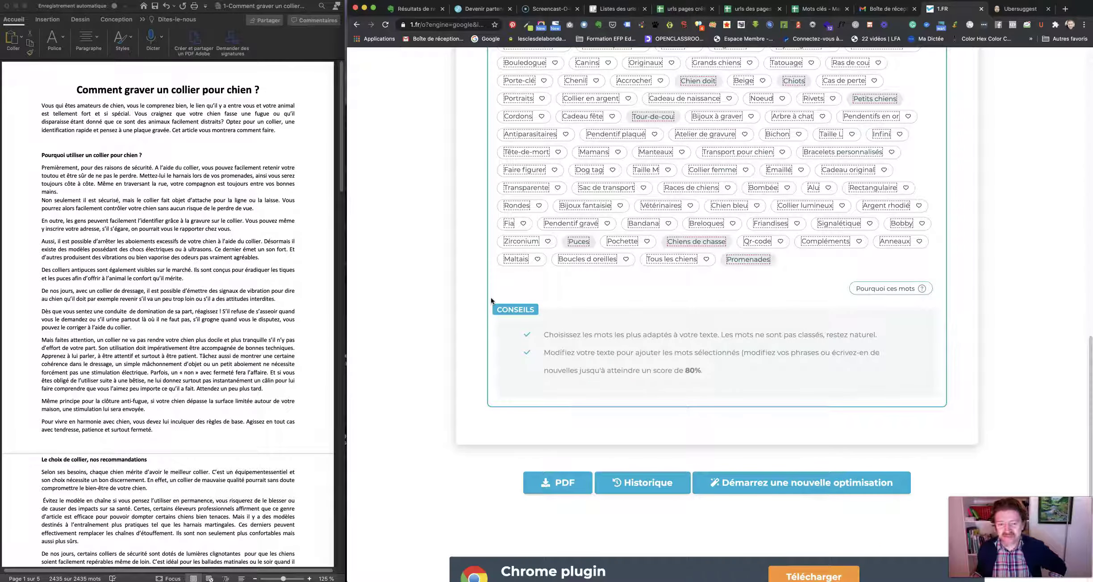
scroll(491, 298, "up", 5)
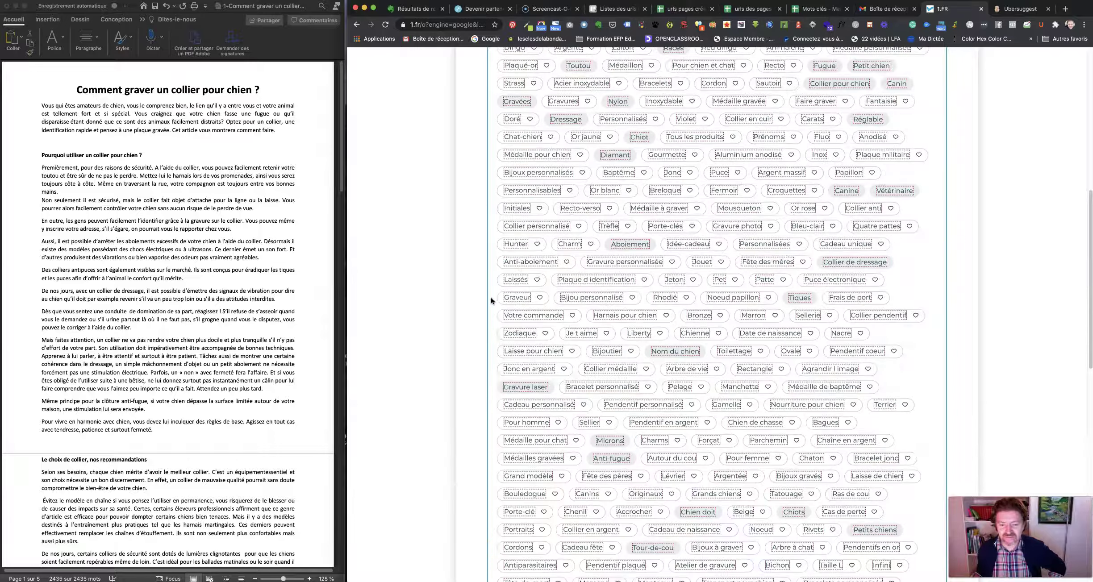
scroll(491, 297, "down", 2)
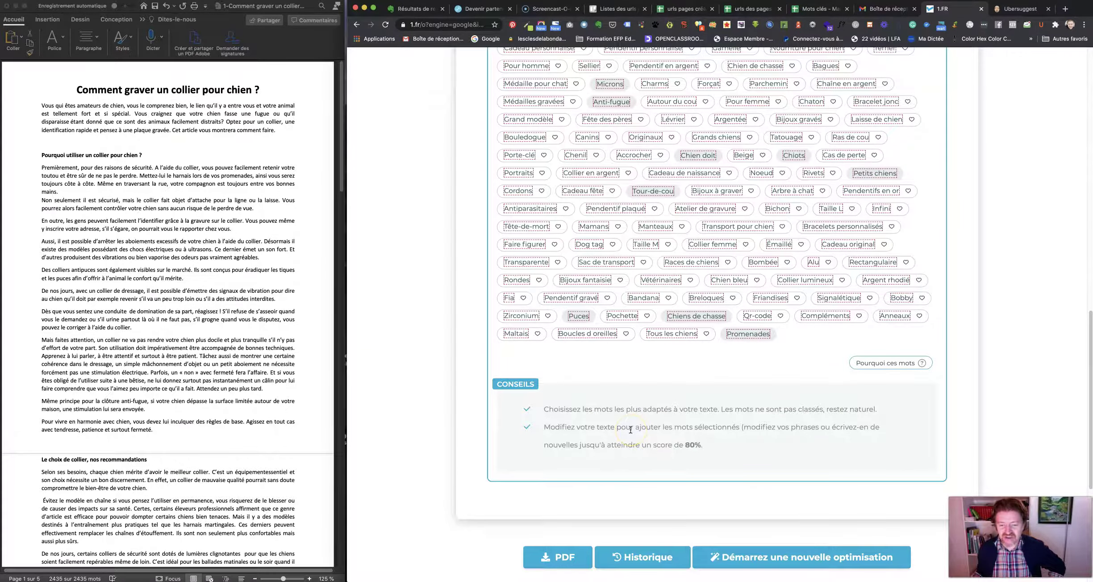
scroll(630, 430, "up", 15)
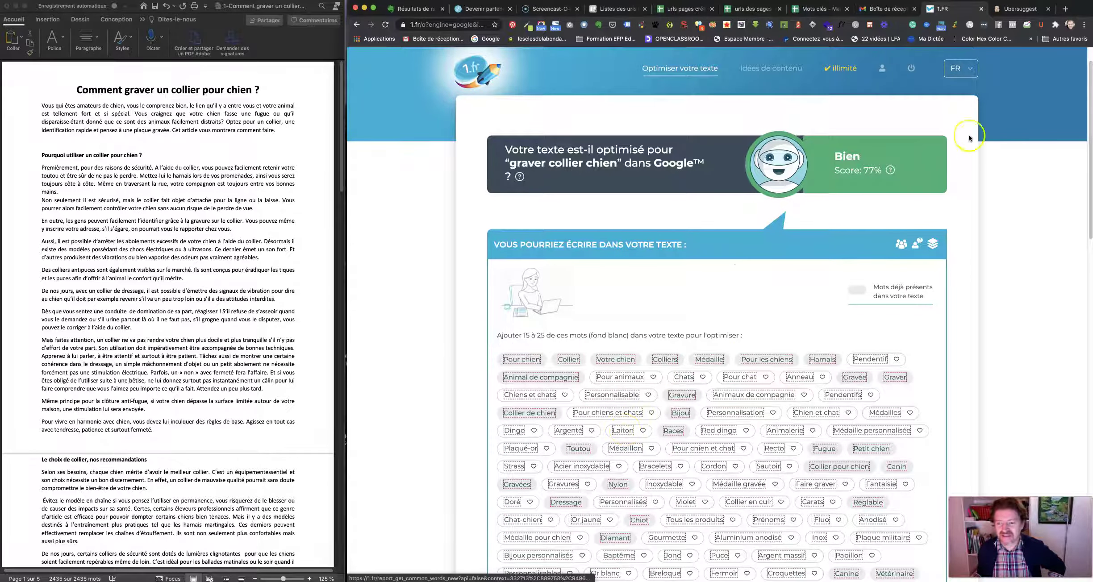
mouse_move(891, 171)
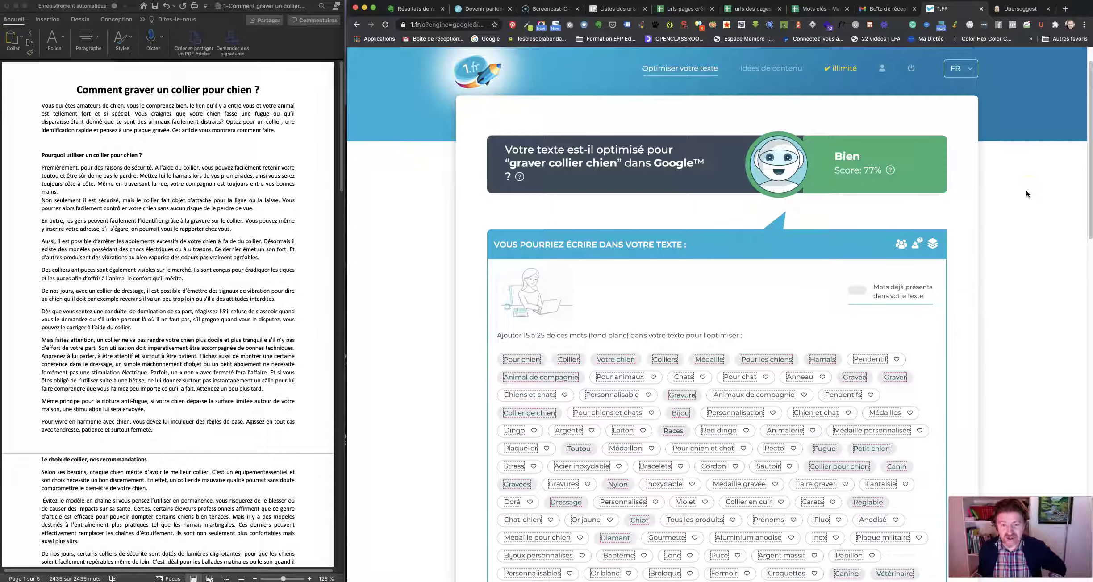
Step: Copy the phrase "graver collier chien" from the report heading and download the report as a PDF
left_click_drag(519, 162, 615, 161)
key("super+c")
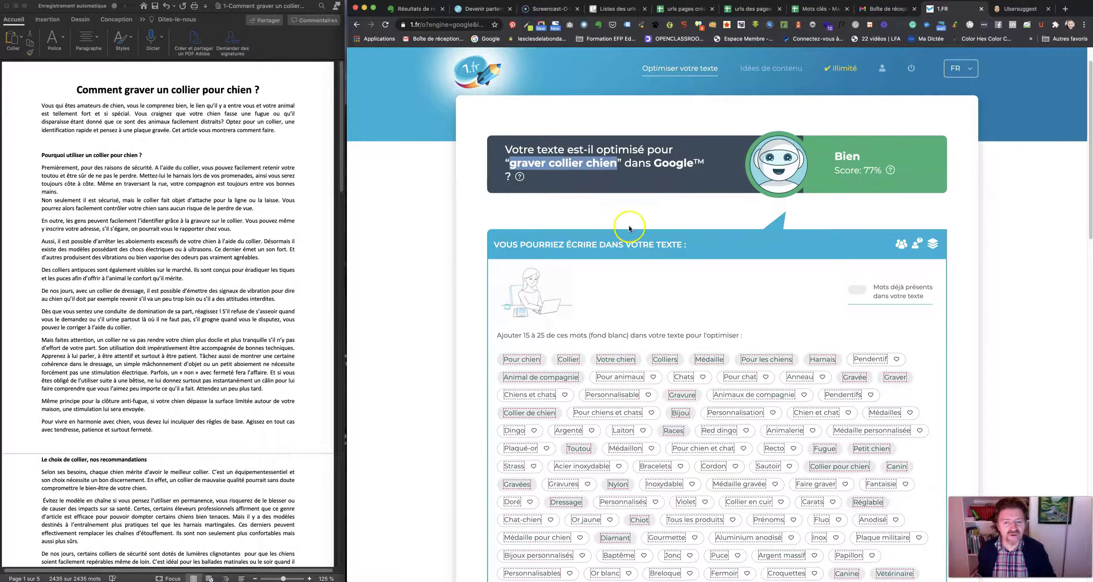
scroll(627, 220, "down", 15)
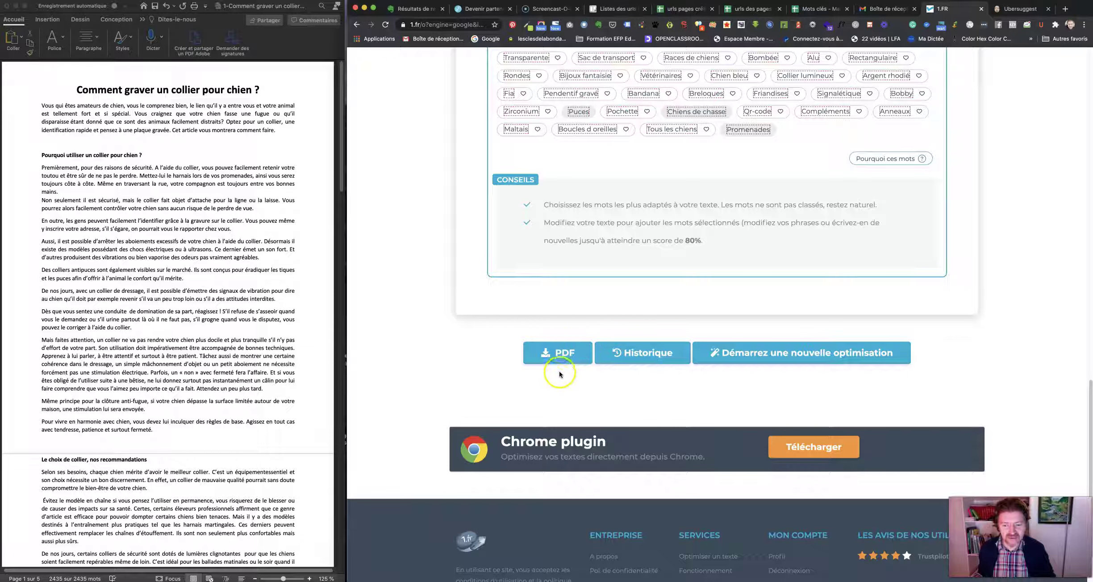
left_click(561, 353)
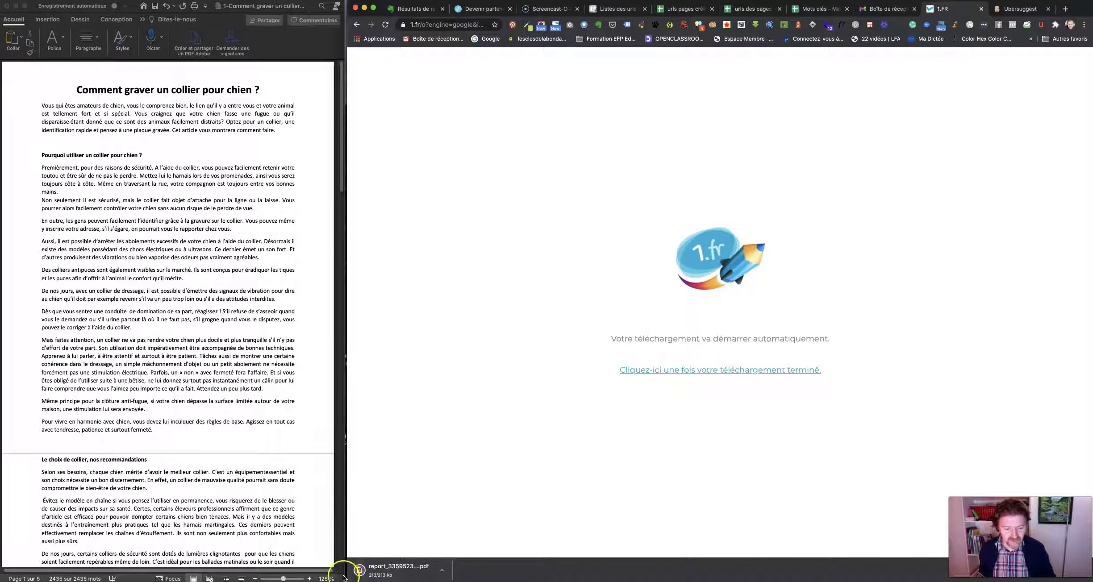
Step: Shorten the browser window to expose the desktop and place the downloaded PDF report there
left_click_drag(347, 580, 344, 520)
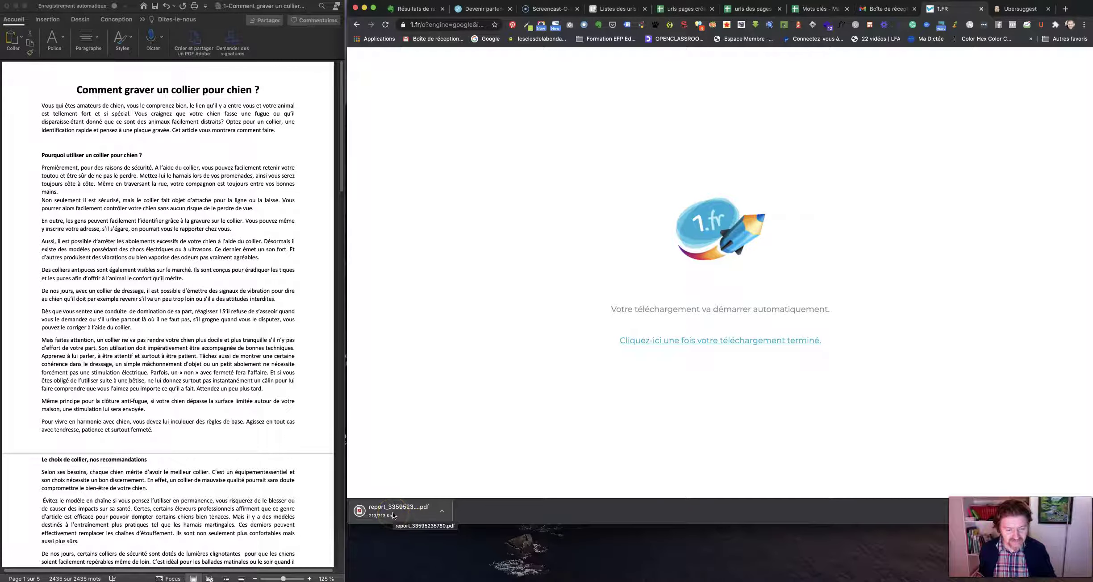
left_click(431, 508)
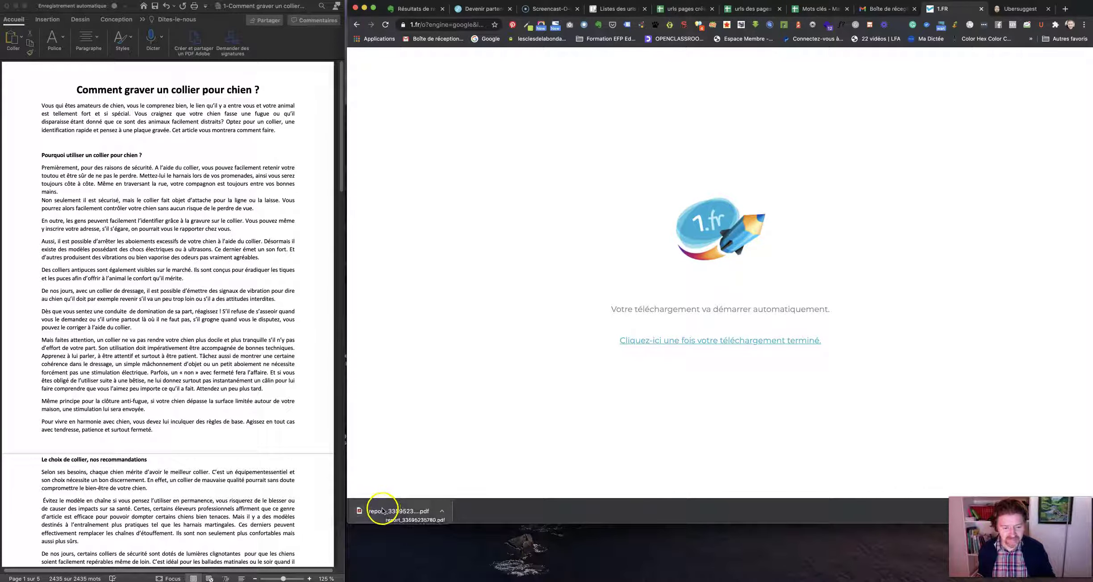
left_click_drag(432, 539, 444, 559)
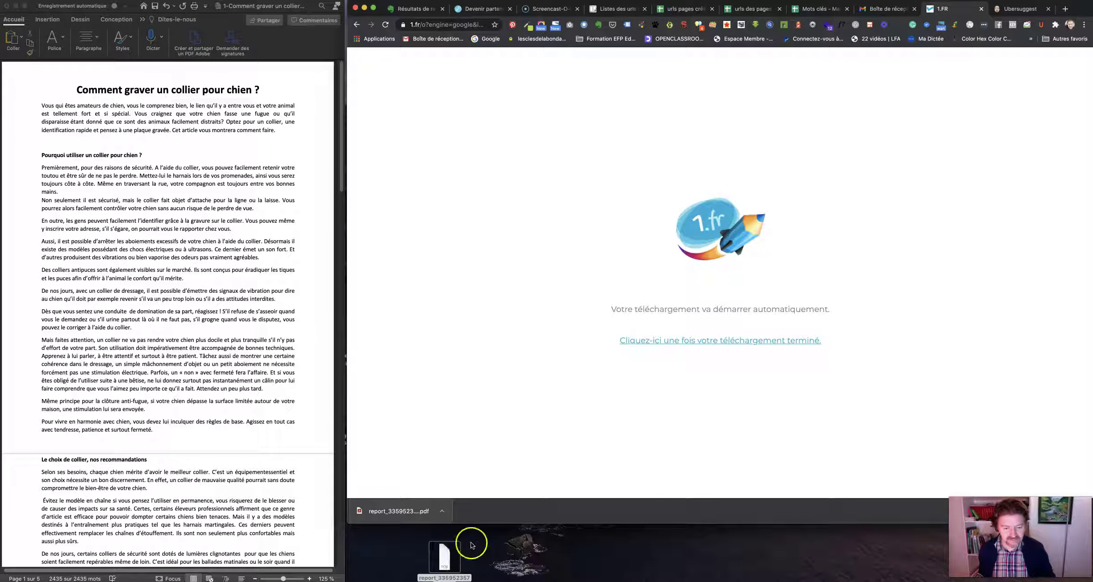
Step: Rename the PDF on the desktop so its name starts with "champ-lexical-graver collier chien", keeping the number at the end
left_click(434, 565)
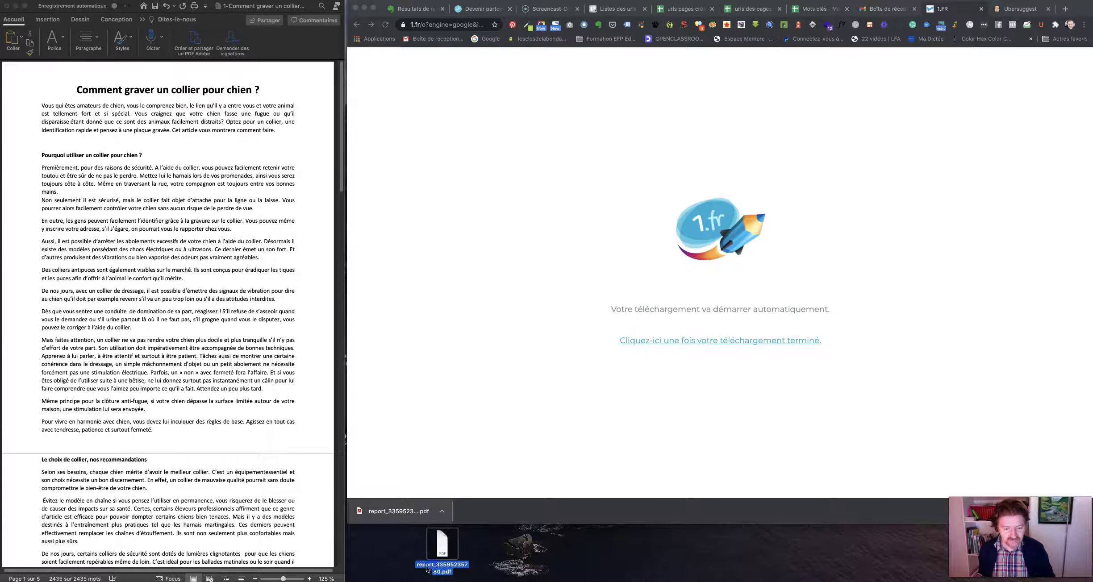
left_click(425, 568)
double_click(427, 566)
left_click_drag(429, 565, 403, 562)
key("super+v")
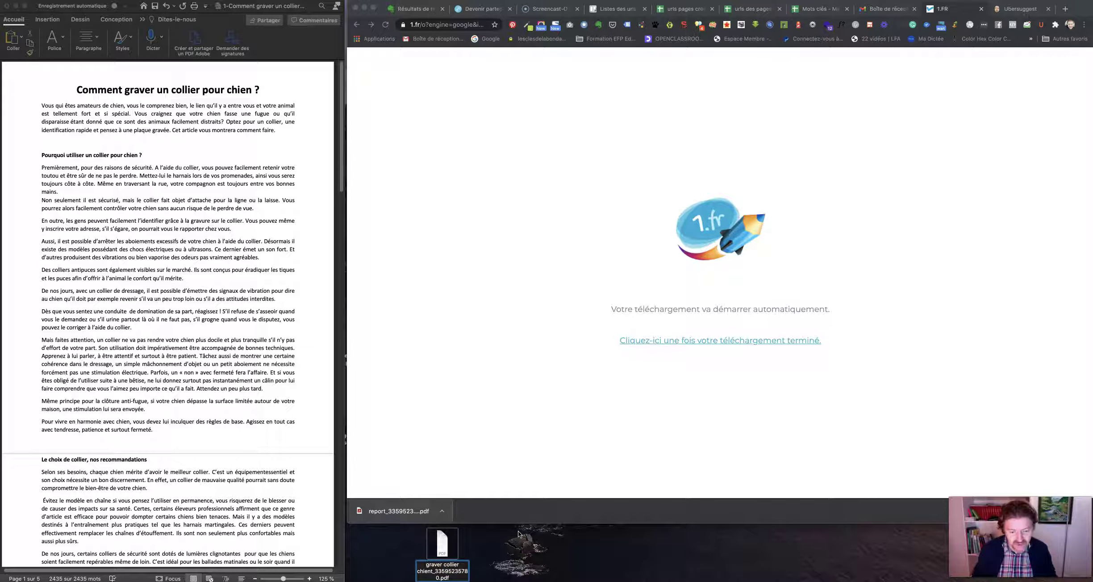
type("-")
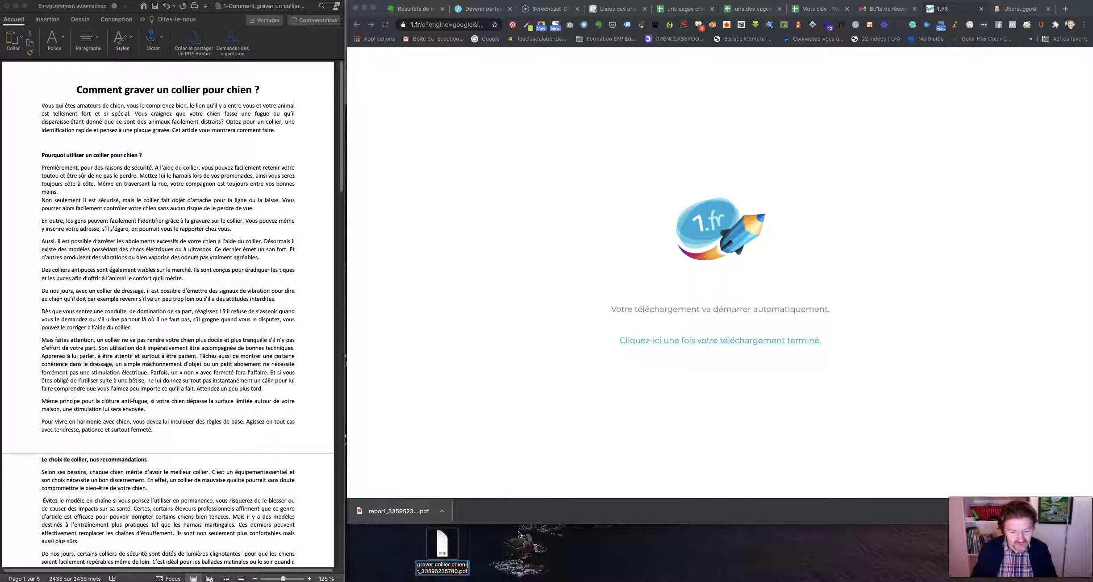
key("BackSpace")
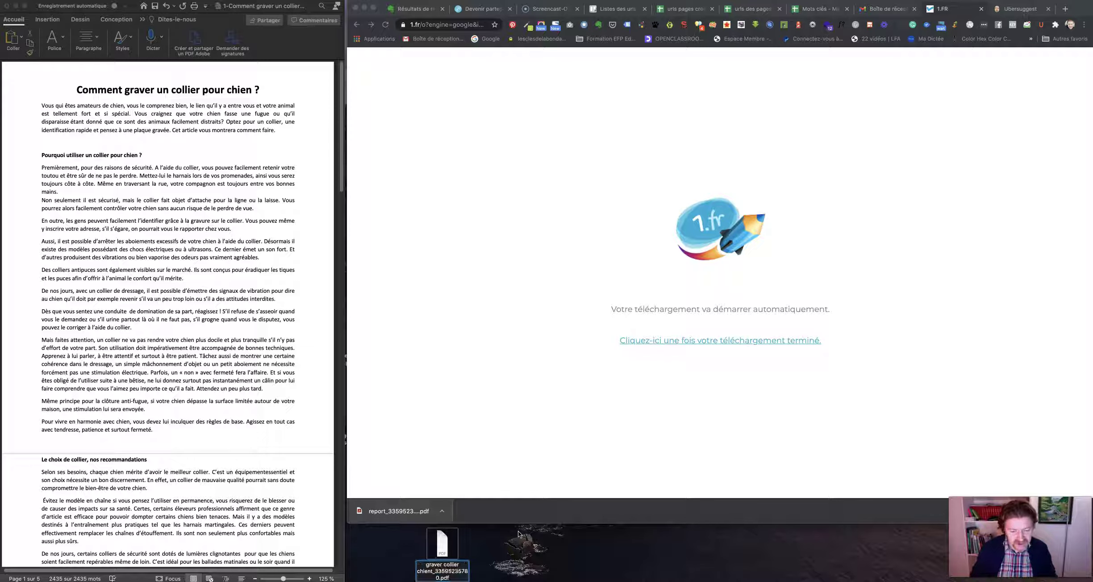
type("champ")
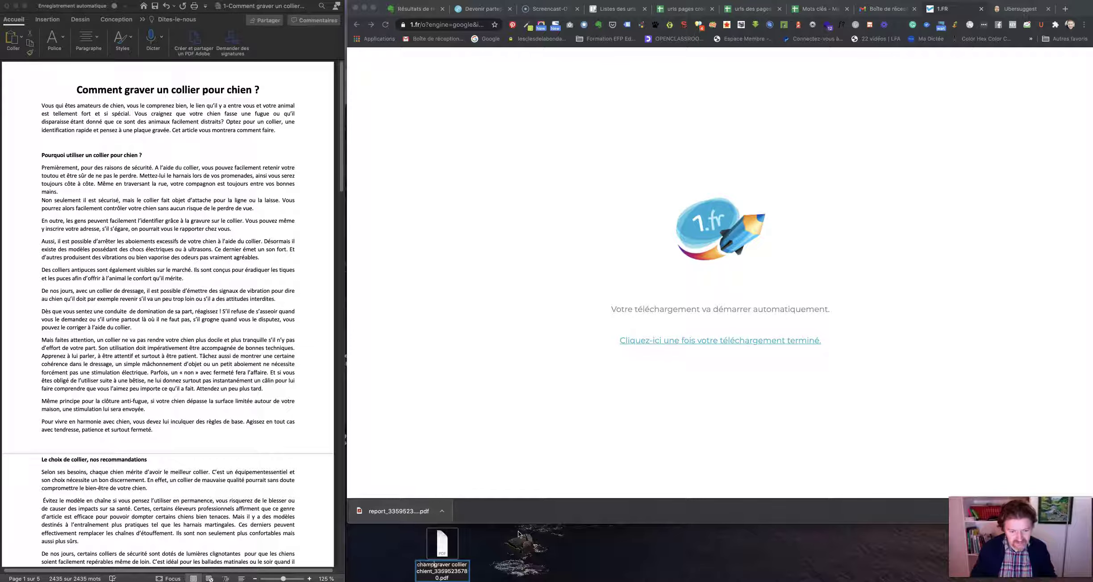
type("-lexical")
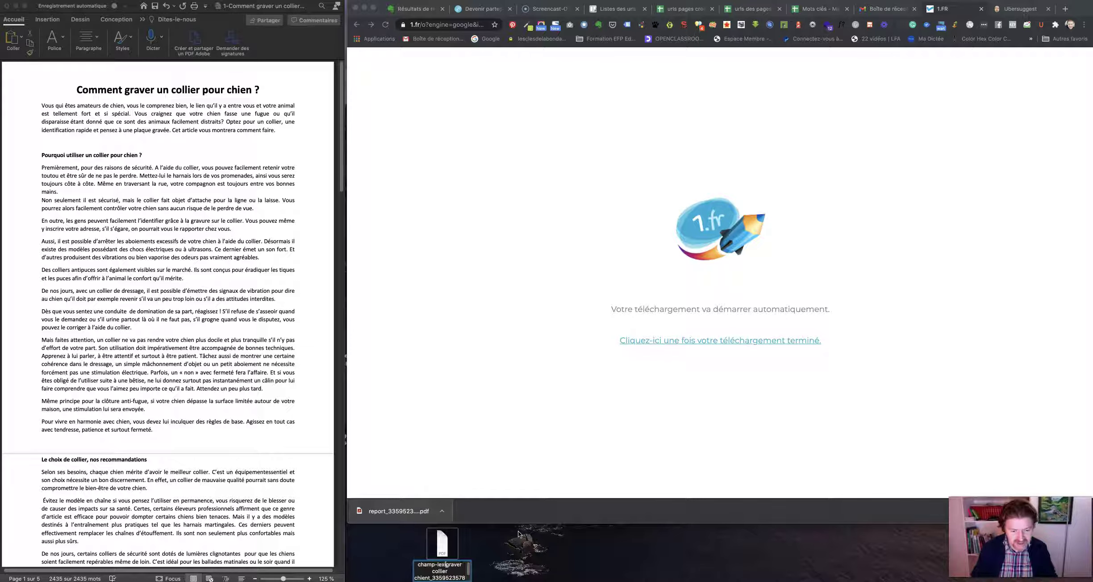
type("-")
key("Return")
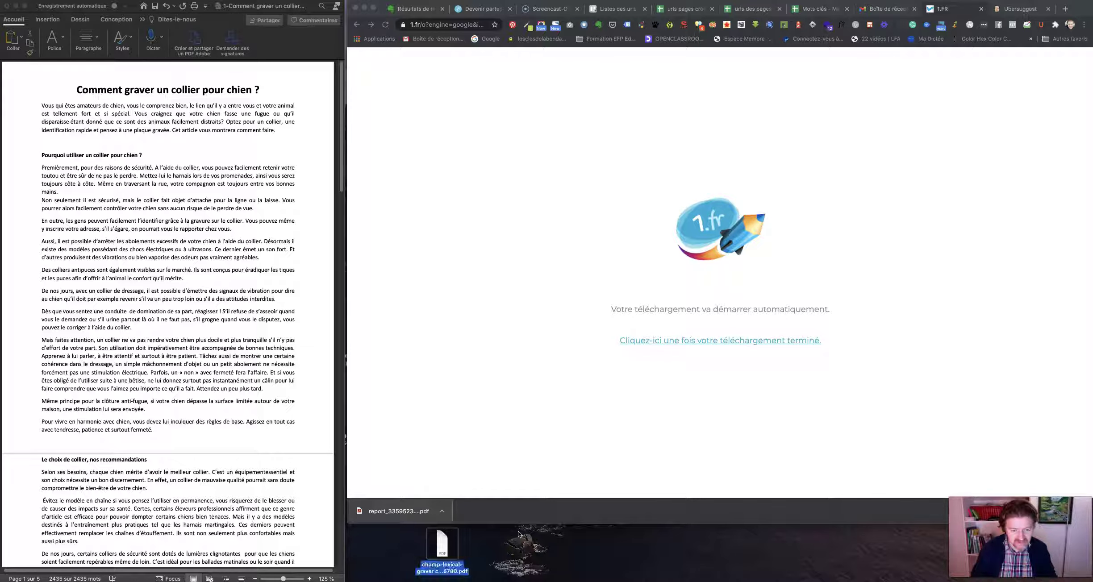
Step: Return from the download page, dismissing the downloads bar, and open a new text optimisation
left_click(680, 342)
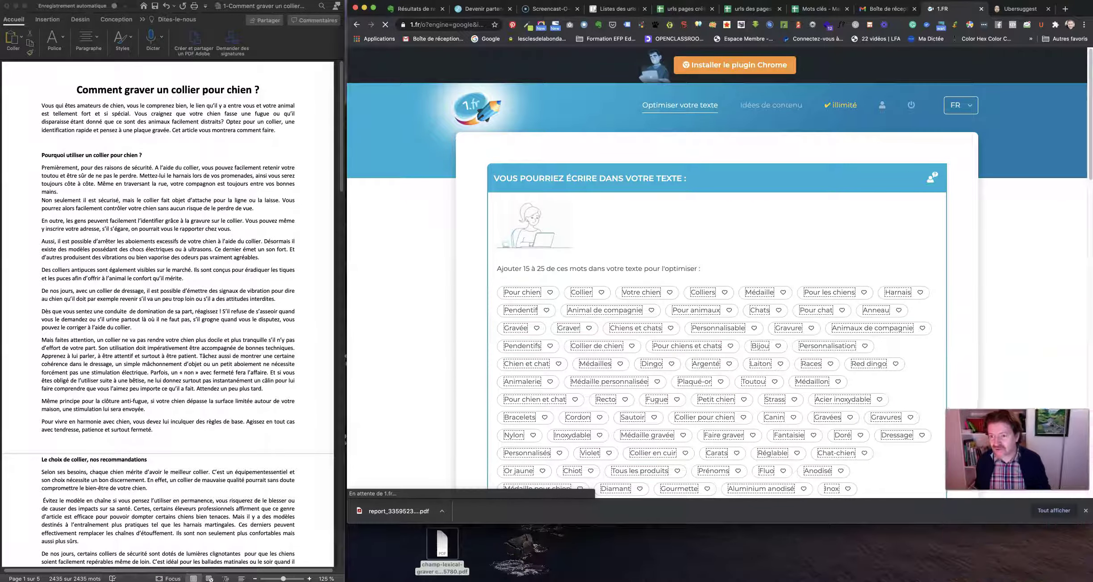
left_click(1085, 512)
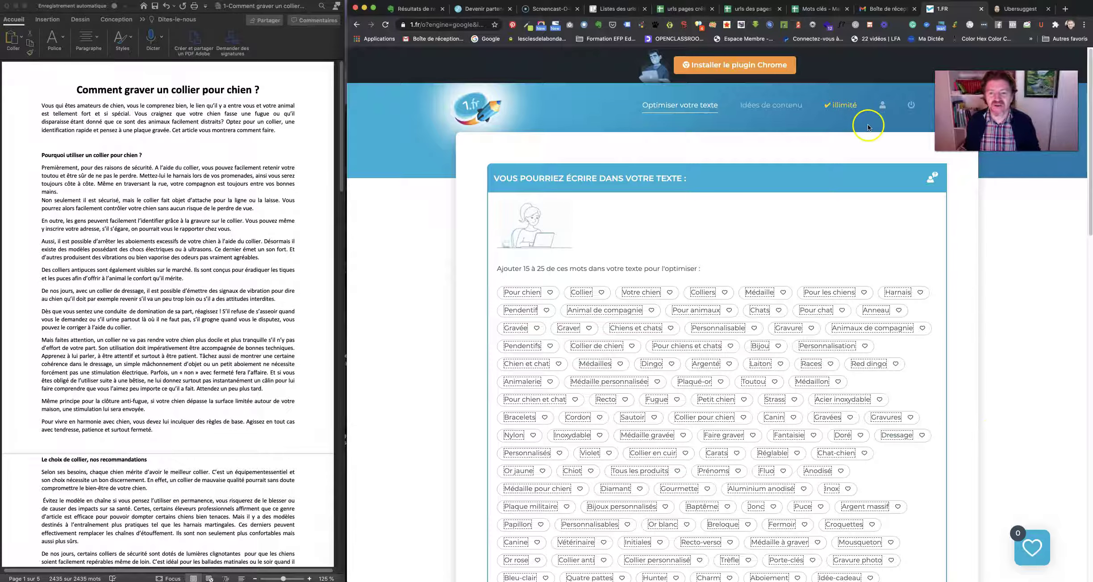
left_click(676, 106)
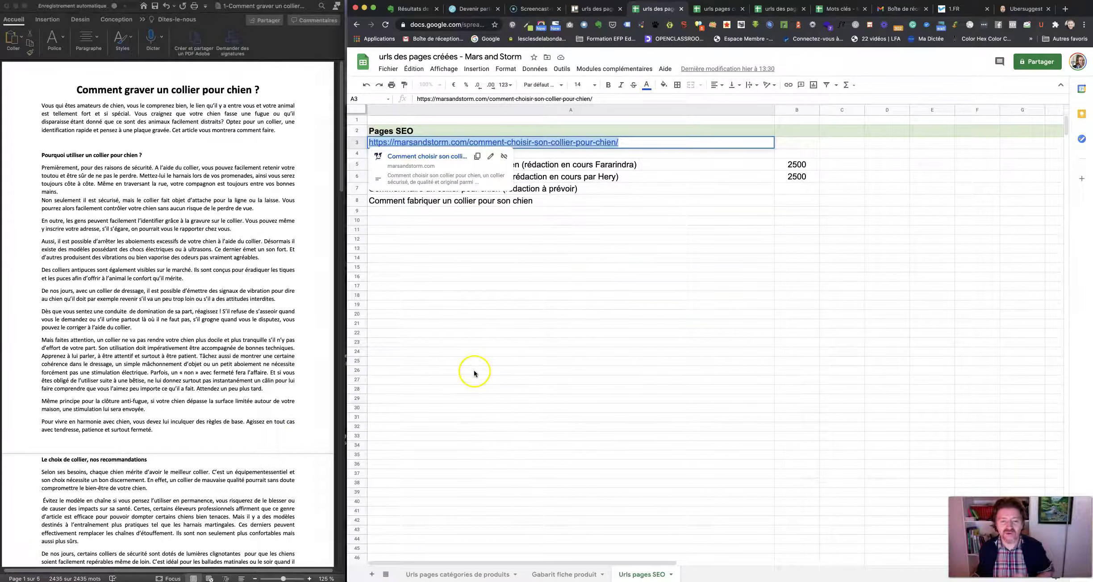
Step: Select the comment-choisir-son-collier-pour-chien page URL in cell A3 of the Urls pages SEO sheet
left_click(634, 143)
left_click(588, 241)
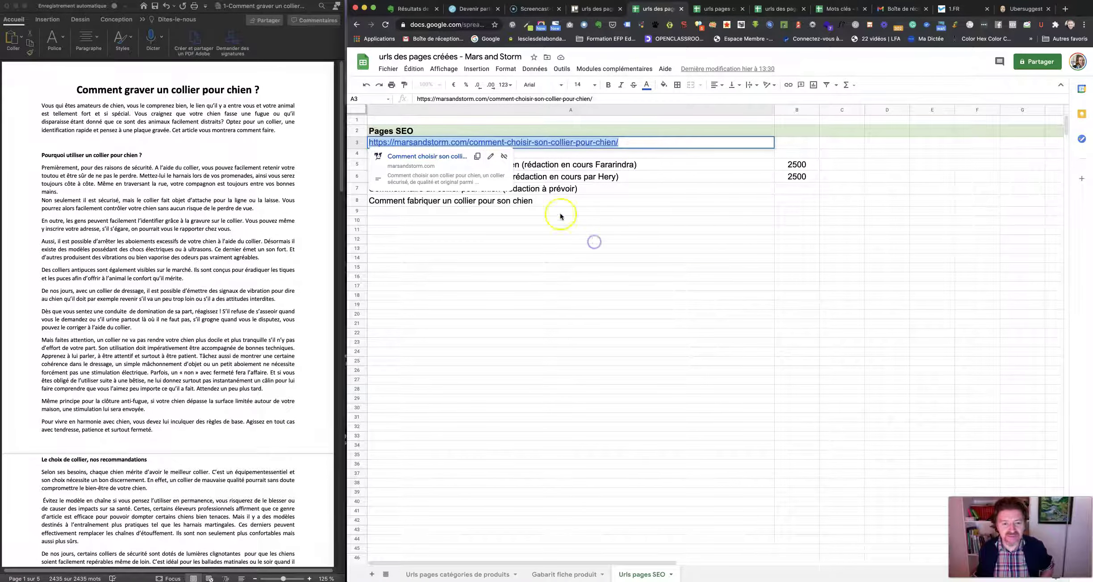
left_click(632, 143)
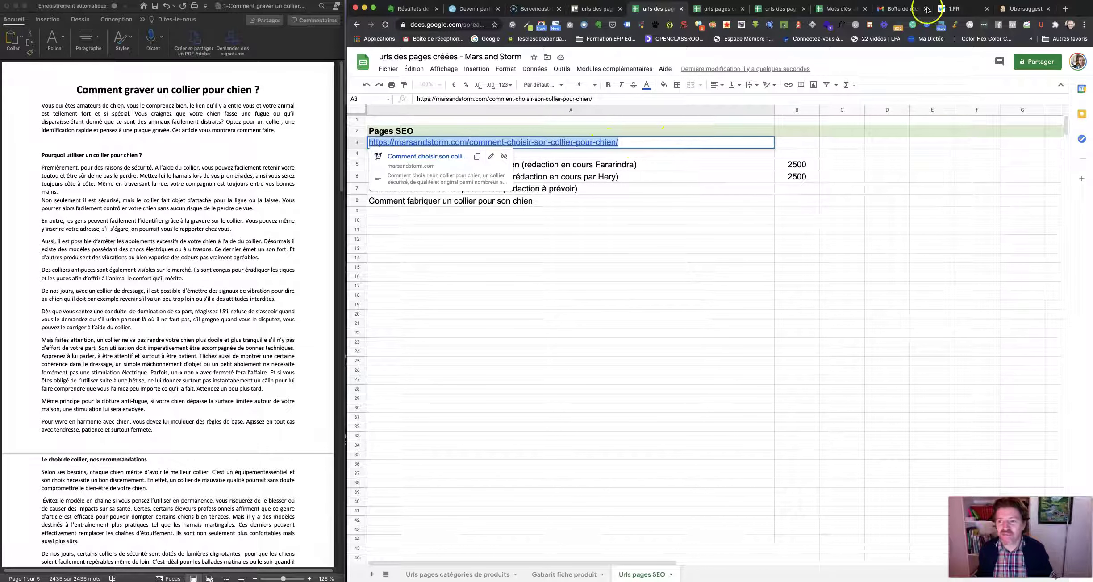
Step: In 1.fr, run an optimisation of the copied comment-choisir-son-collier-pour-chien page address for the Google phrase "collier pour chien"
left_click(961, 11)
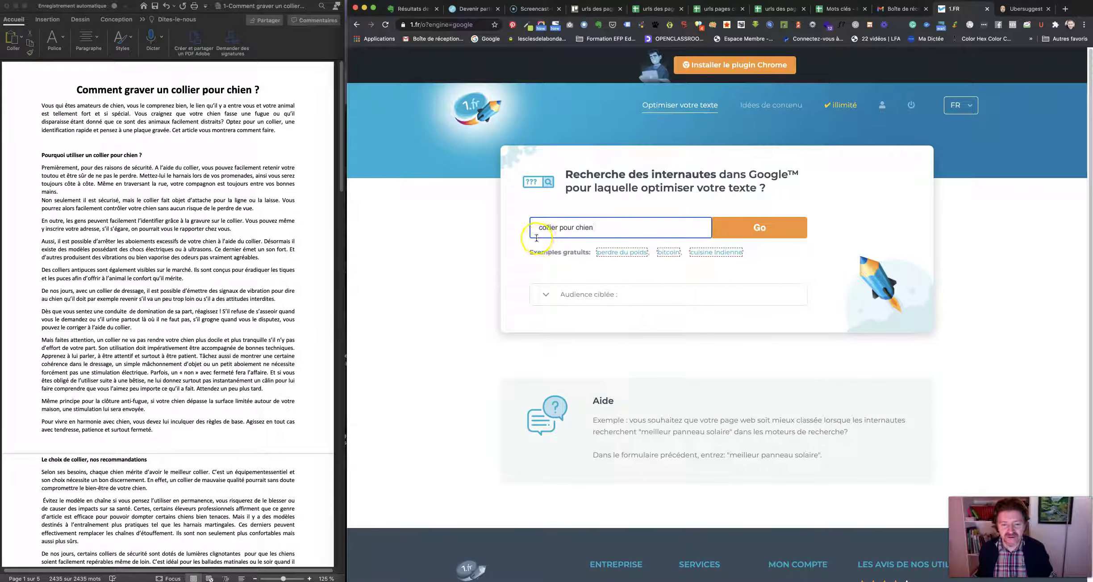
left_click(748, 230)
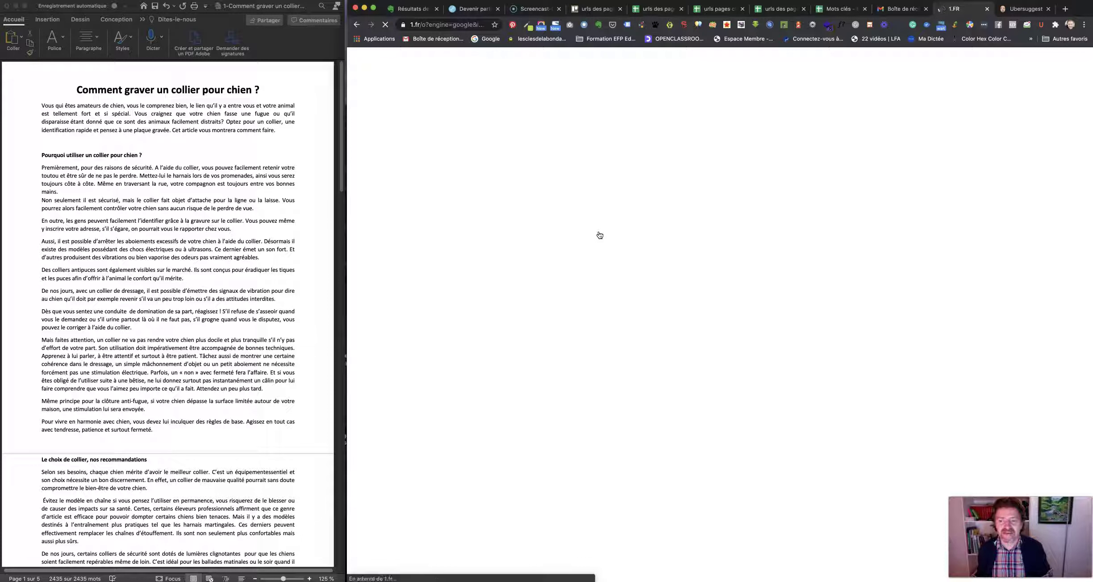
left_click(584, 236)
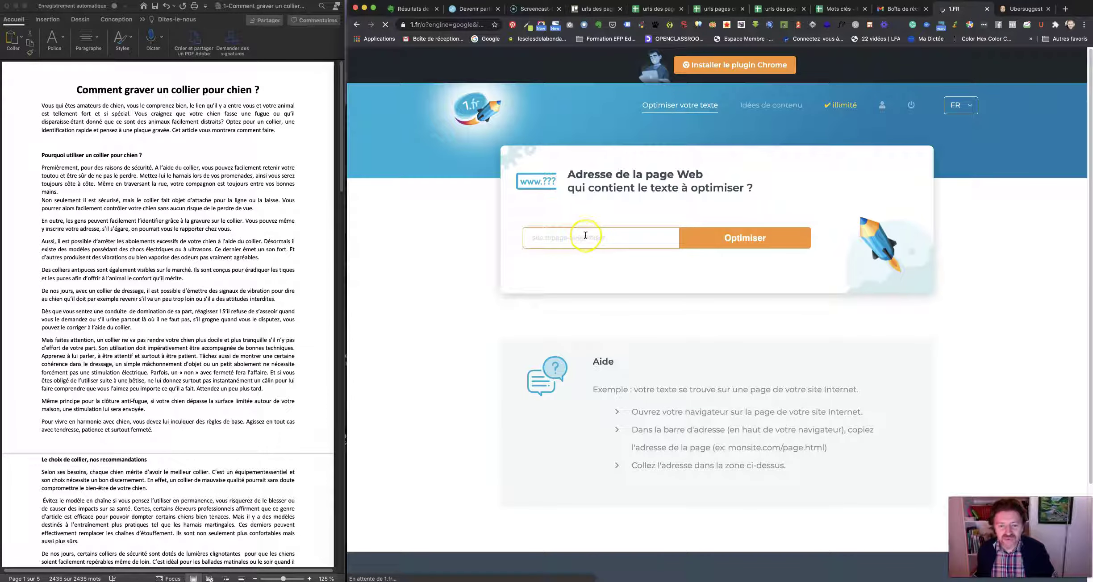
key("super+v")
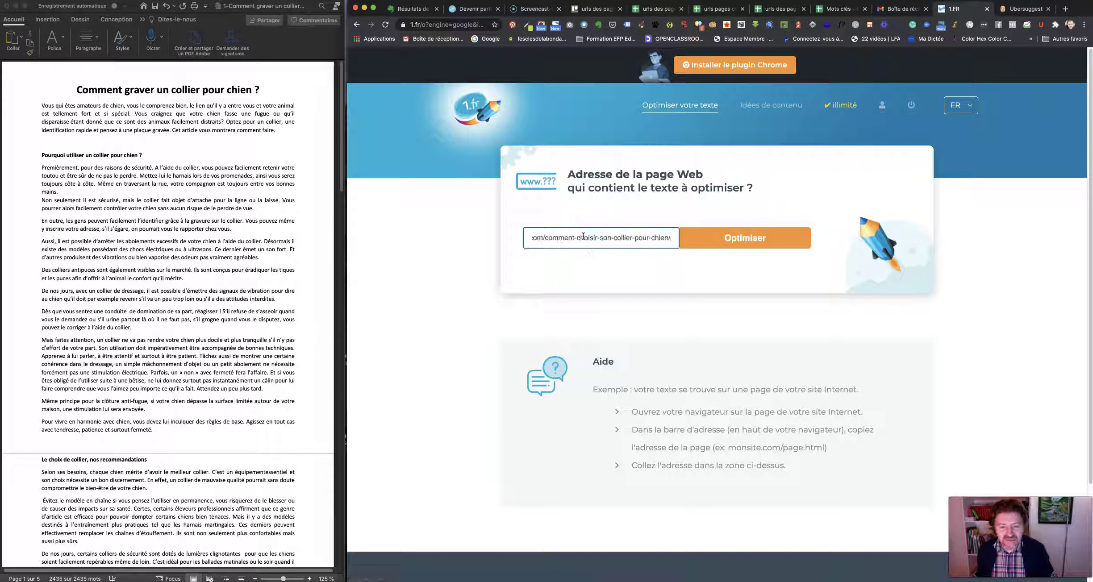
left_click_drag(583, 237, 482, 239)
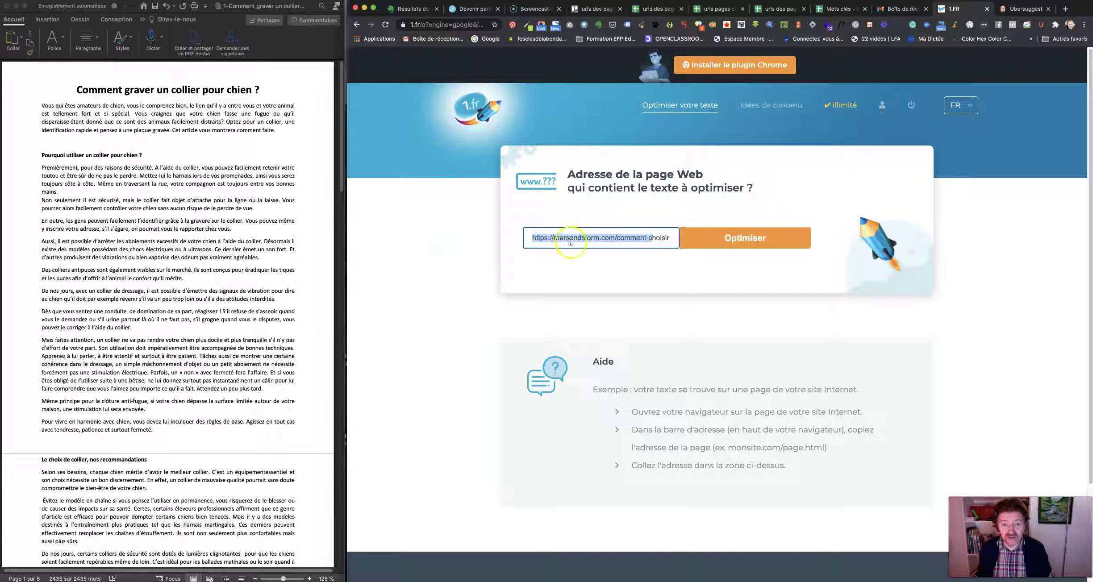
left_click(553, 237)
left_click_drag(534, 236, 679, 240)
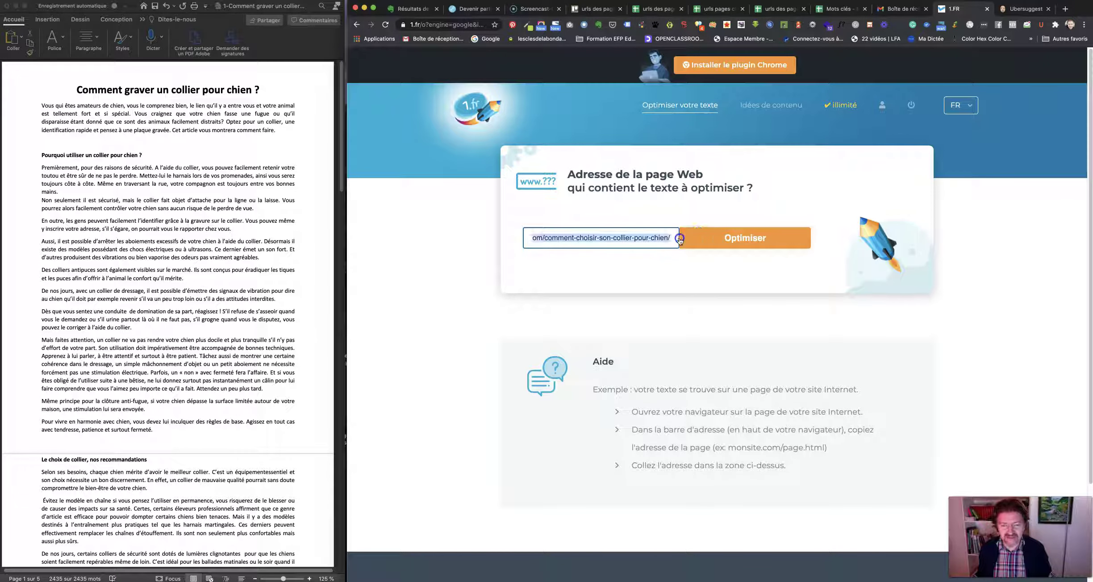
left_click(732, 240)
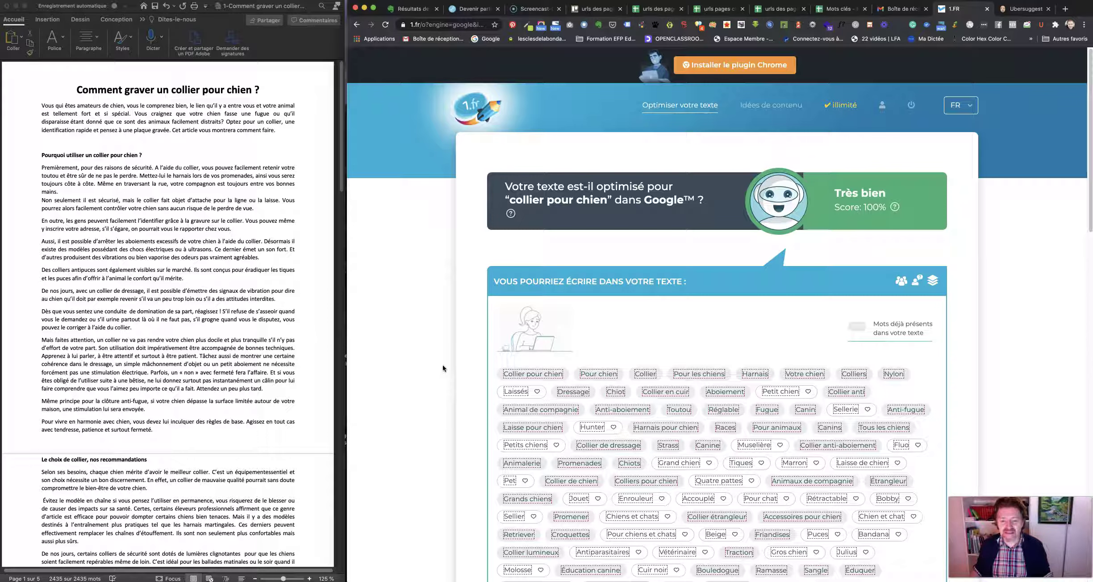
Step: Download the "collier pour chien" optimisation results, including the suggested words, as a PDF
scroll(442, 365, "down", 15)
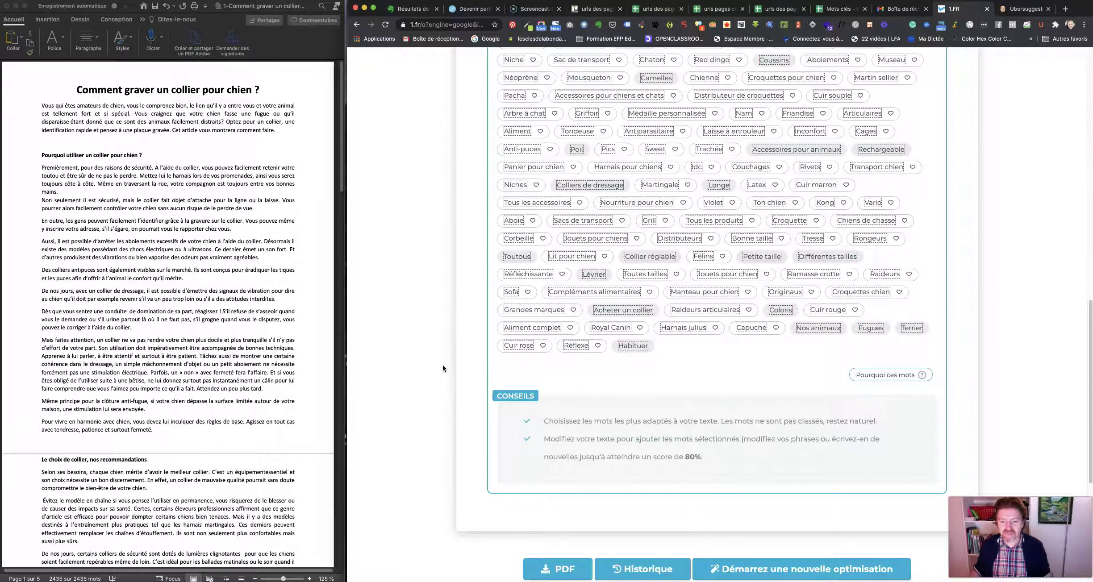
scroll(443, 365, "down", 5)
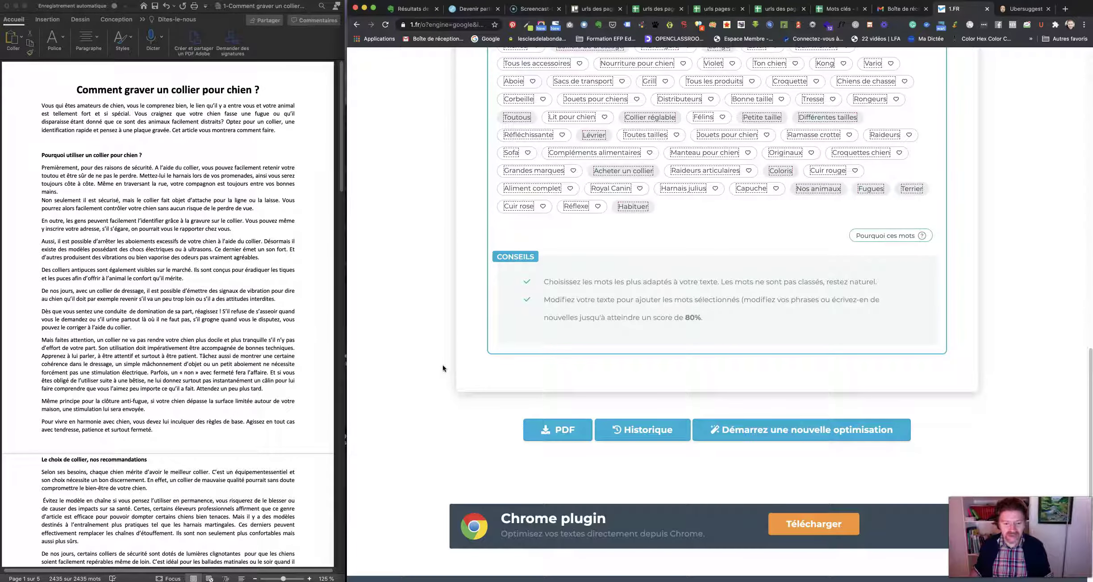
left_click(555, 433)
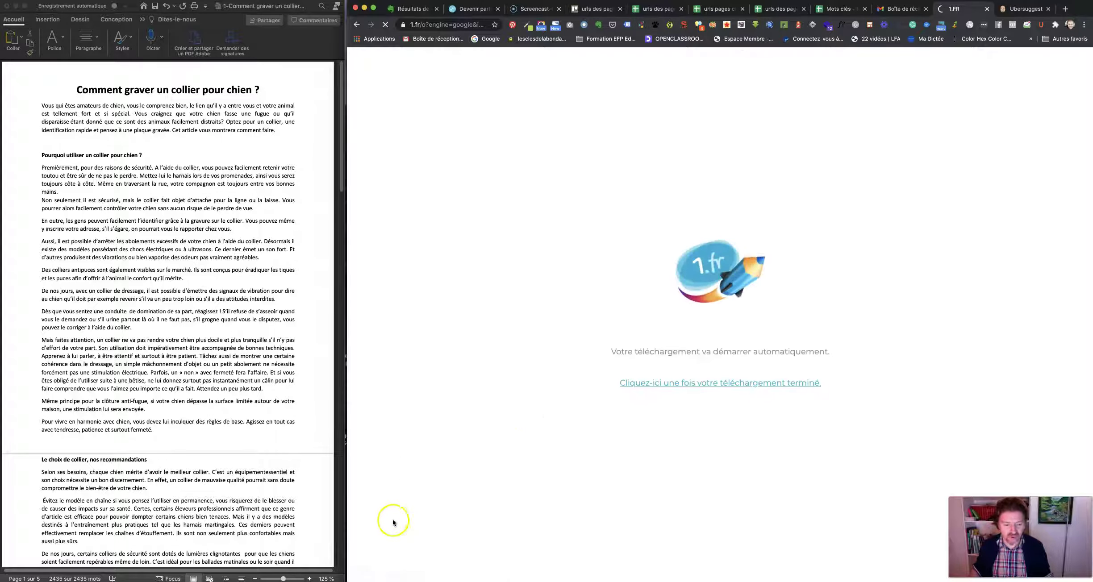
Step: Shorten the browser window to expose the desktop and place the new PDF report beside the earlier one
left_click_drag(348, 579, 351, 532)
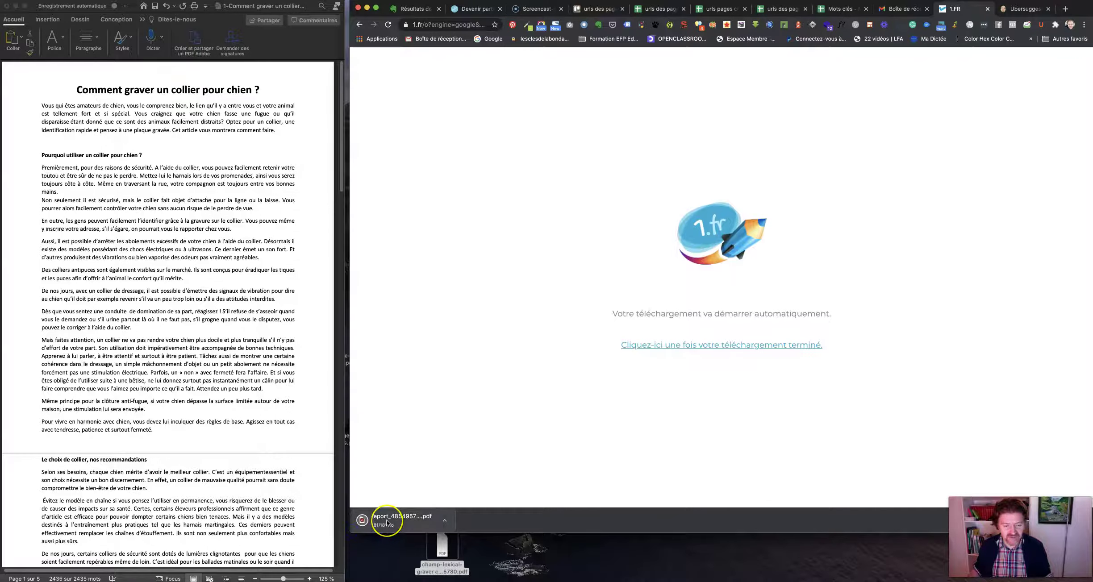
left_click(436, 490)
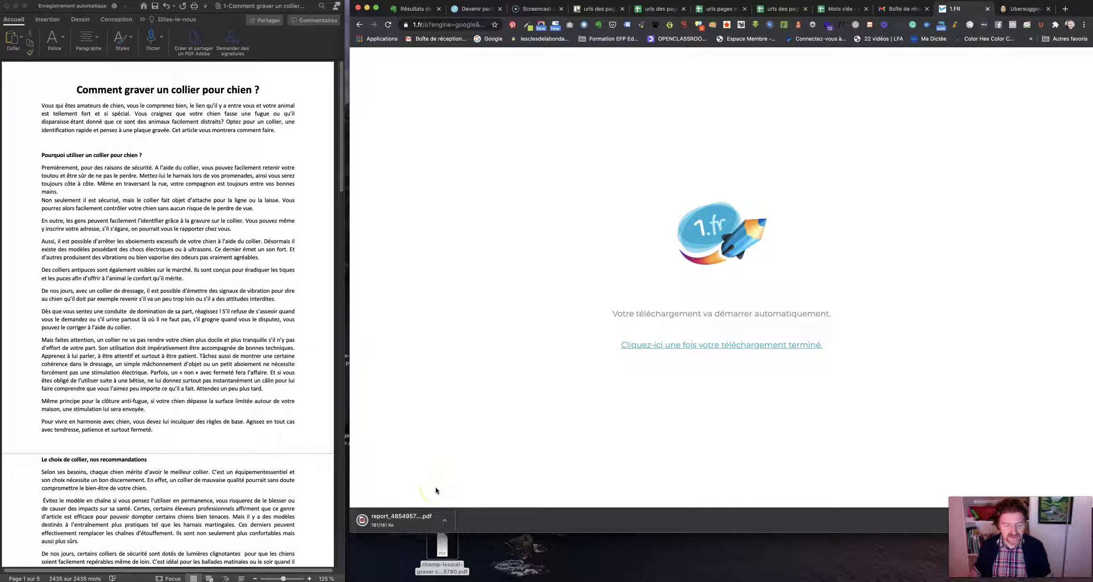
left_click(389, 521)
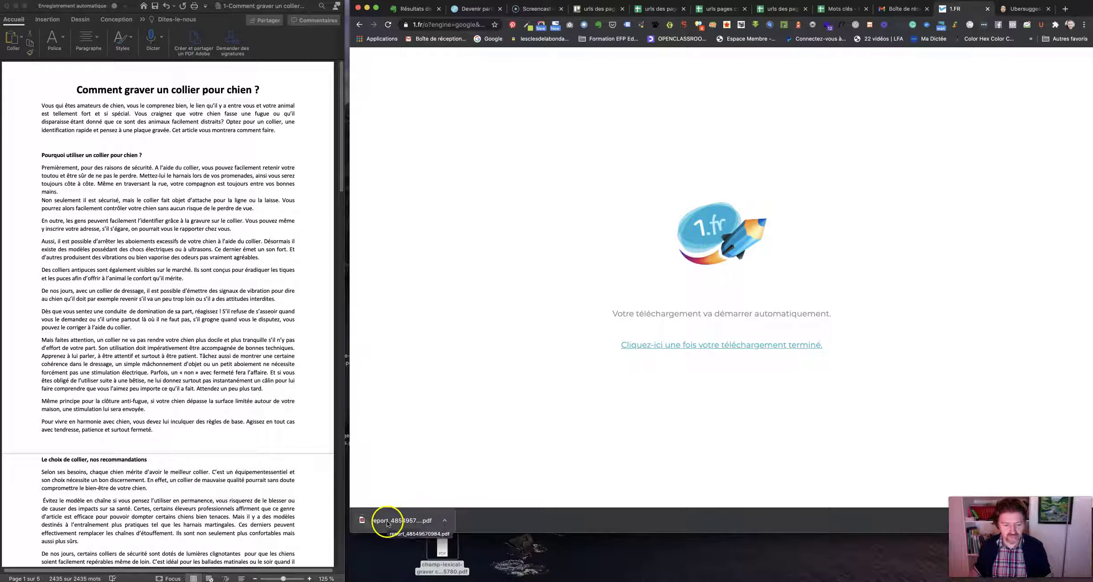
left_click_drag(390, 524, 513, 558)
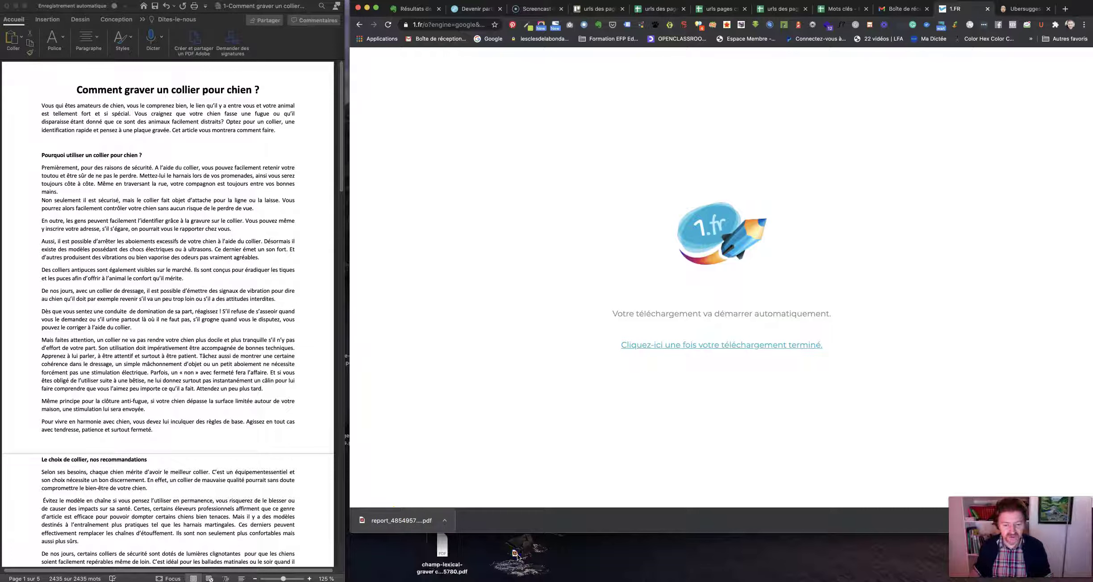
Step: Rename the new PDF on the desktop so its name starts with "champ-lexical-collier-pour-chien", keeping the number at the end
left_click(511, 560)
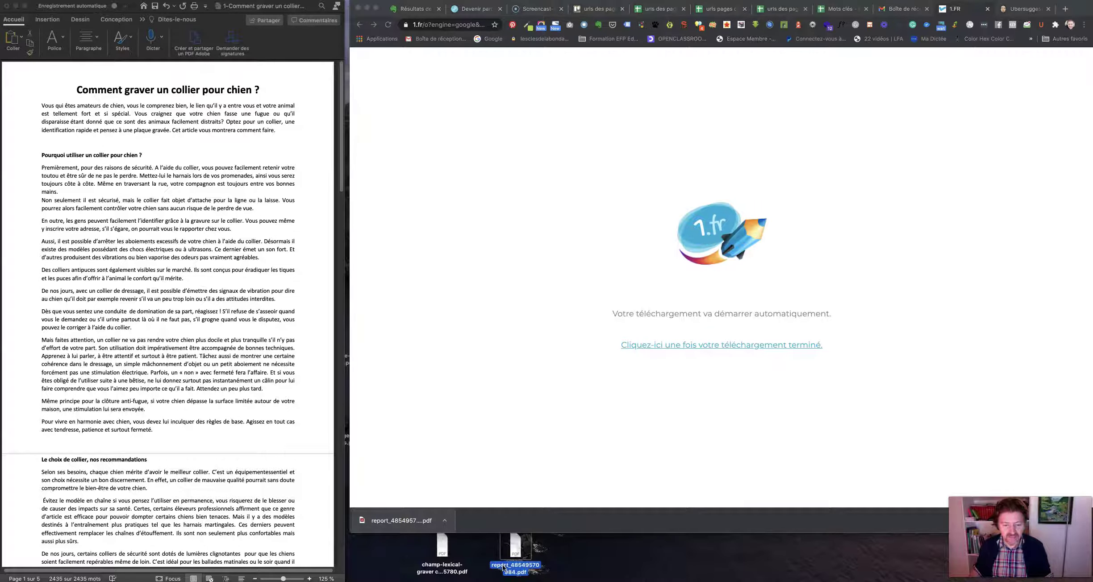
left_click(494, 566)
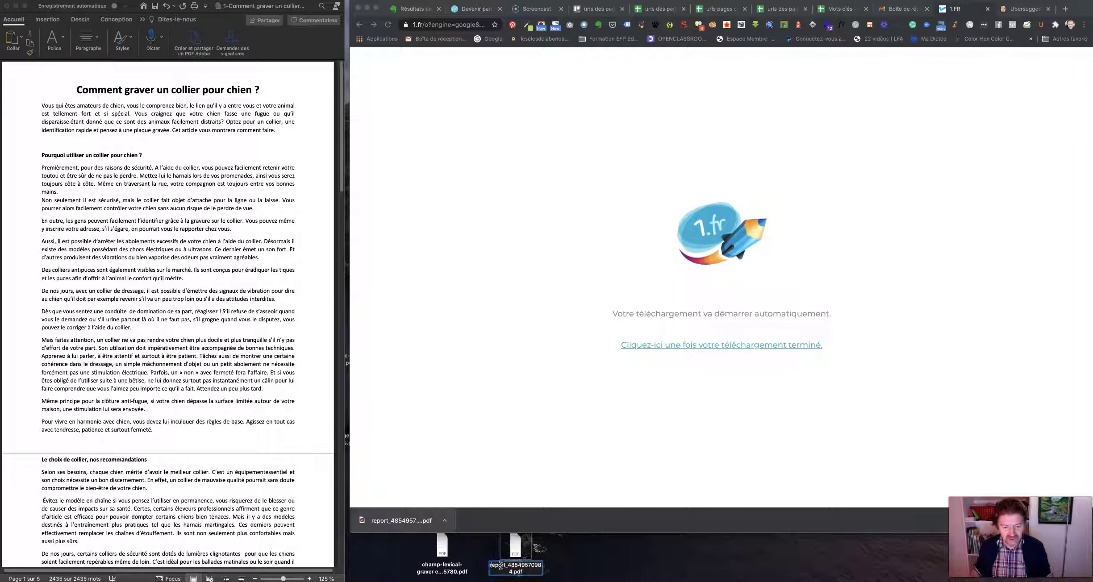
left_click_drag(506, 566, 479, 566)
type("cham")
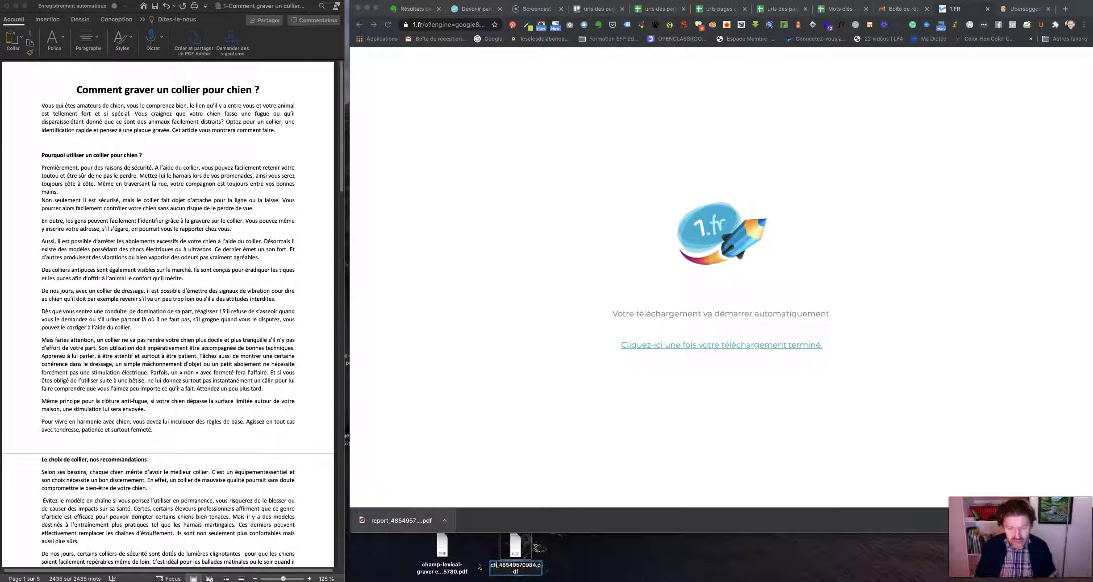
type("pg-")
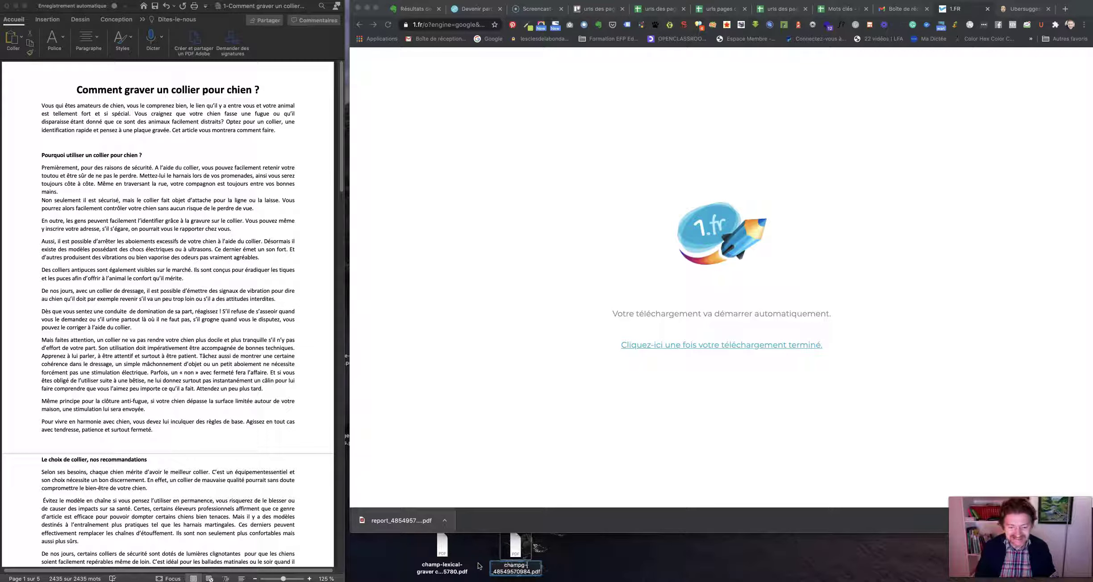
type("lexical-")
key("Delete")
key("Return")
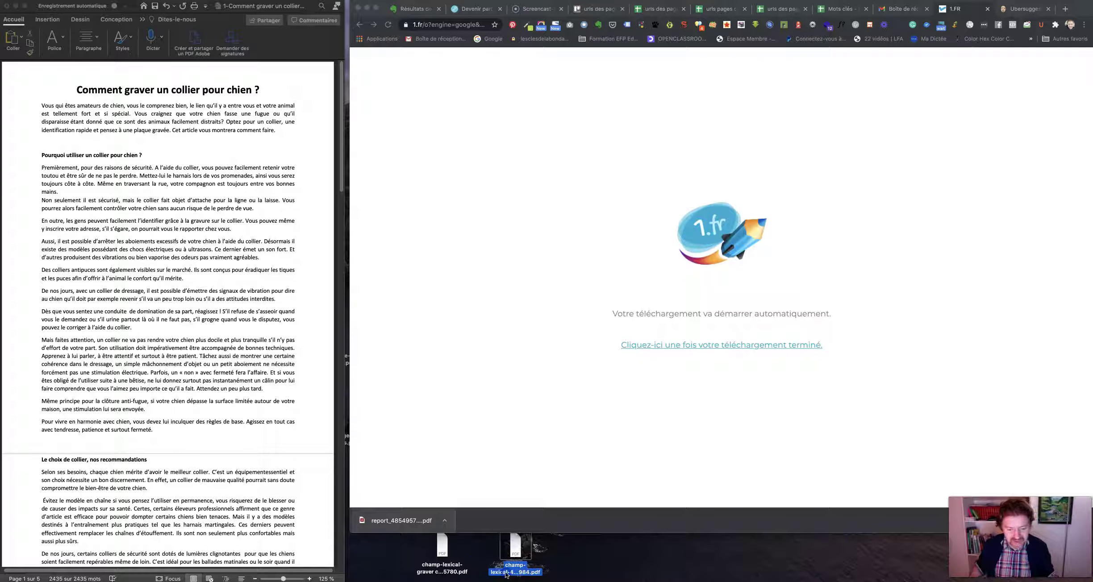
left_click(540, 532)
type("collier-pour-chien-48549570")
key("Return")
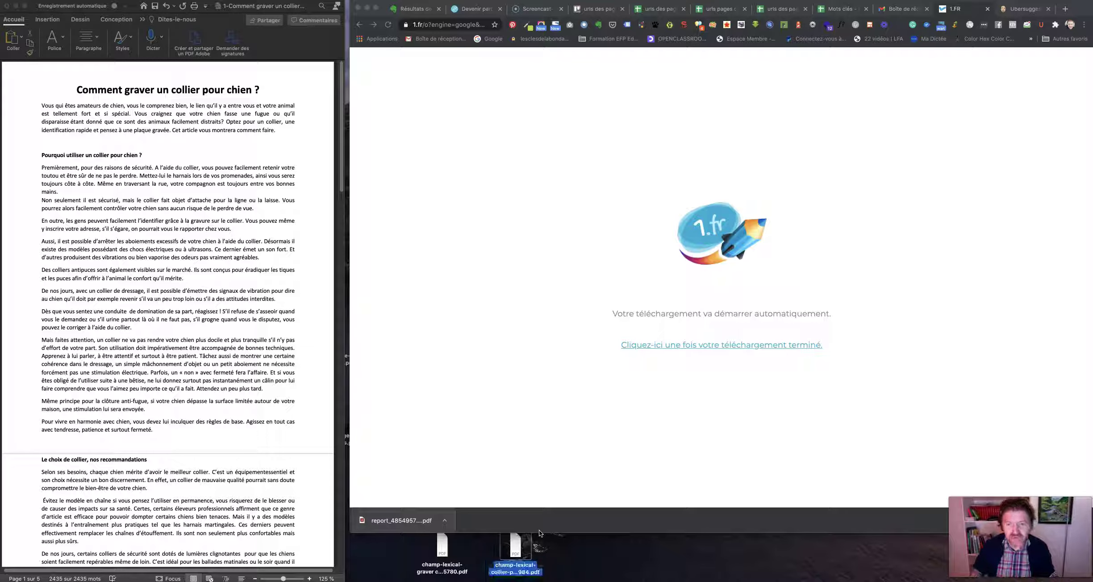